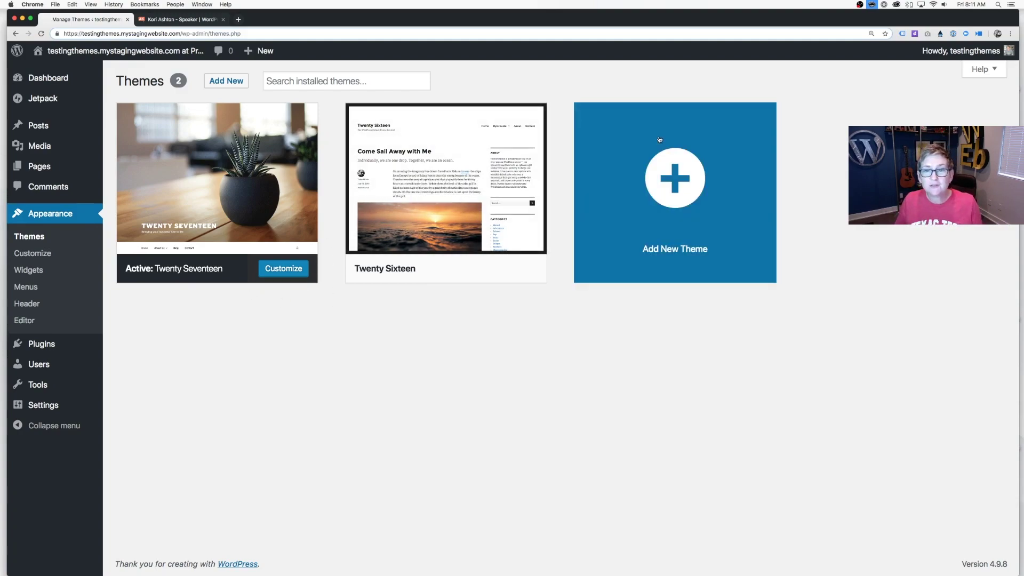
Start adding a new theme and look through the featured themes
click(672, 192)
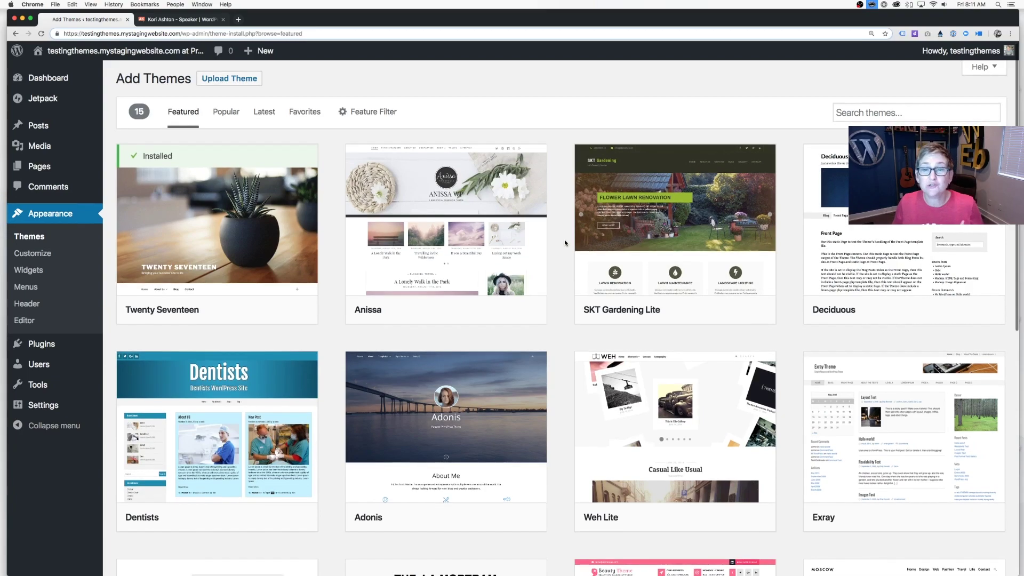
scroll(565, 239, down, 2)
scroll(565, 239, down, 4)
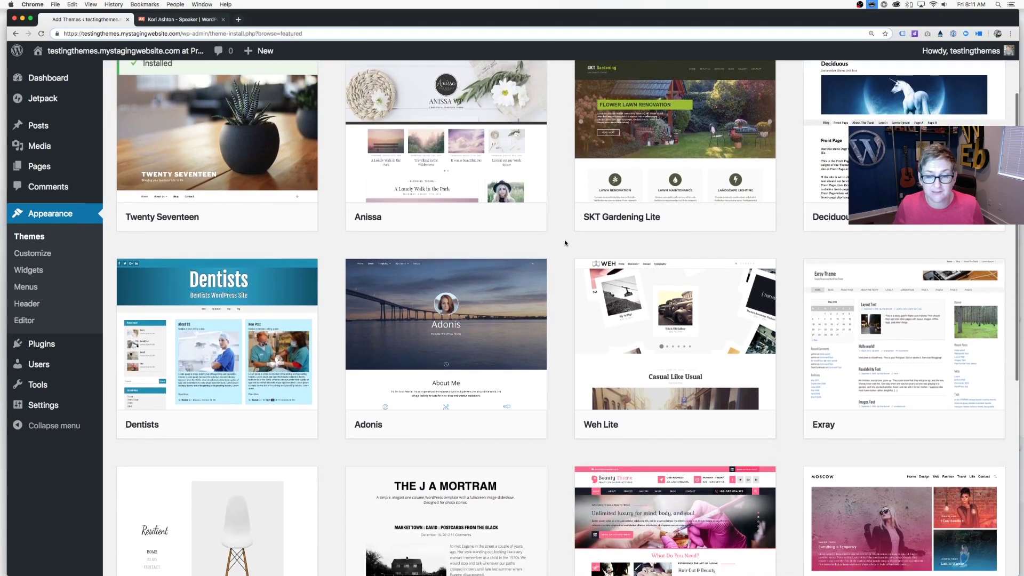
scroll(565, 239, down, 5)
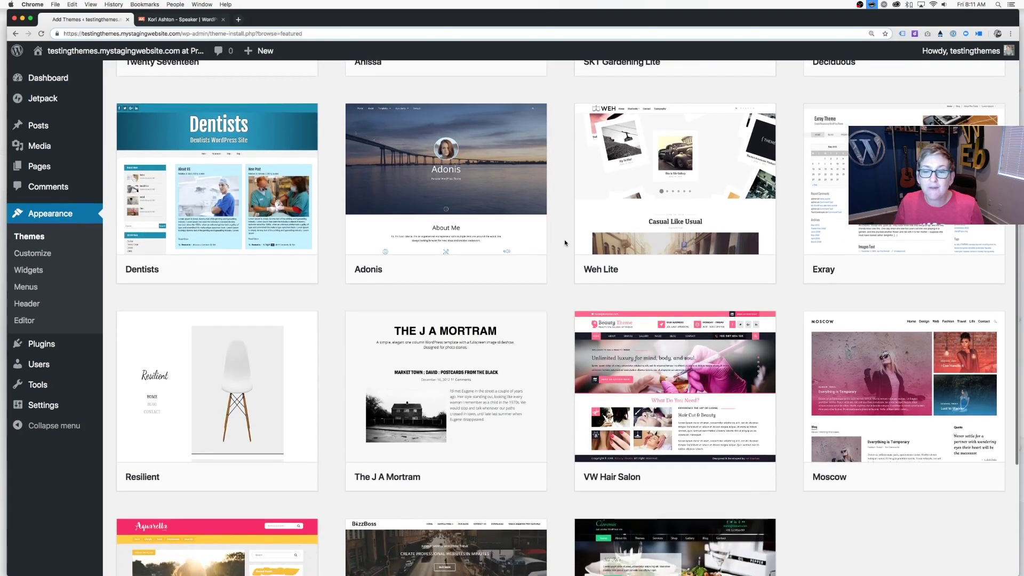
scroll(565, 239, down, 3)
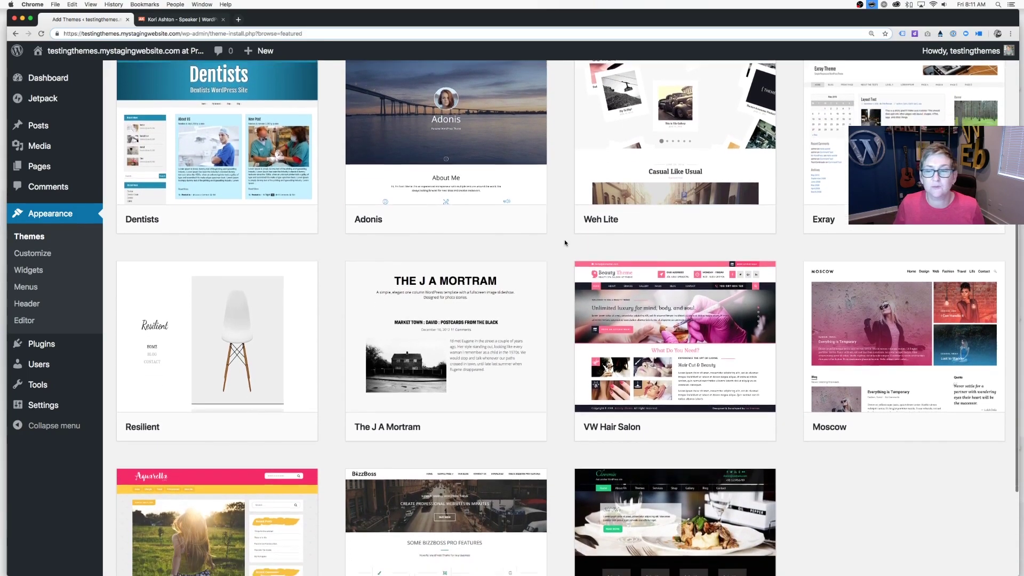
scroll(564, 239, down, 4)
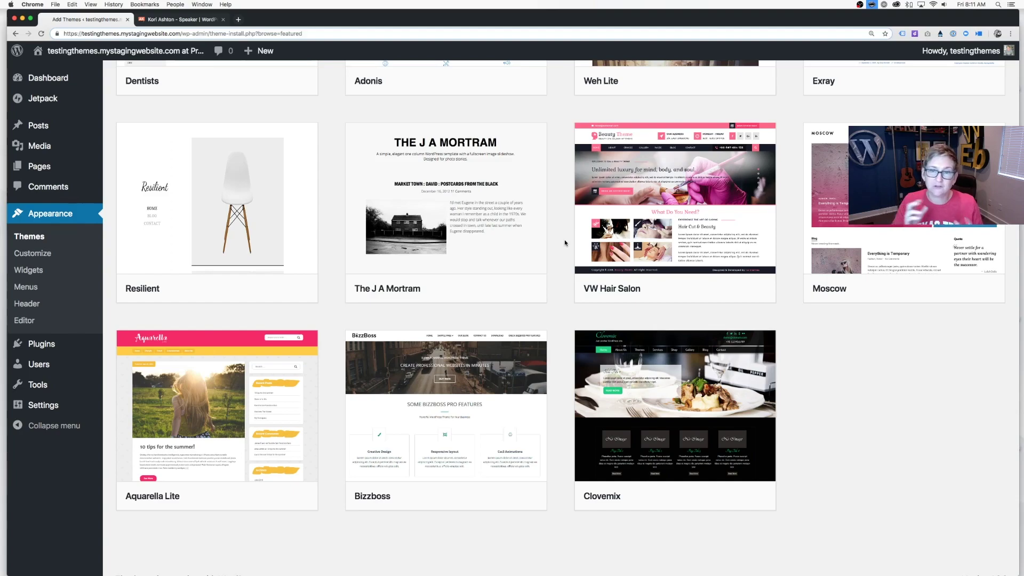
scroll(564, 239, down, 1)
scroll(565, 239, up, 5)
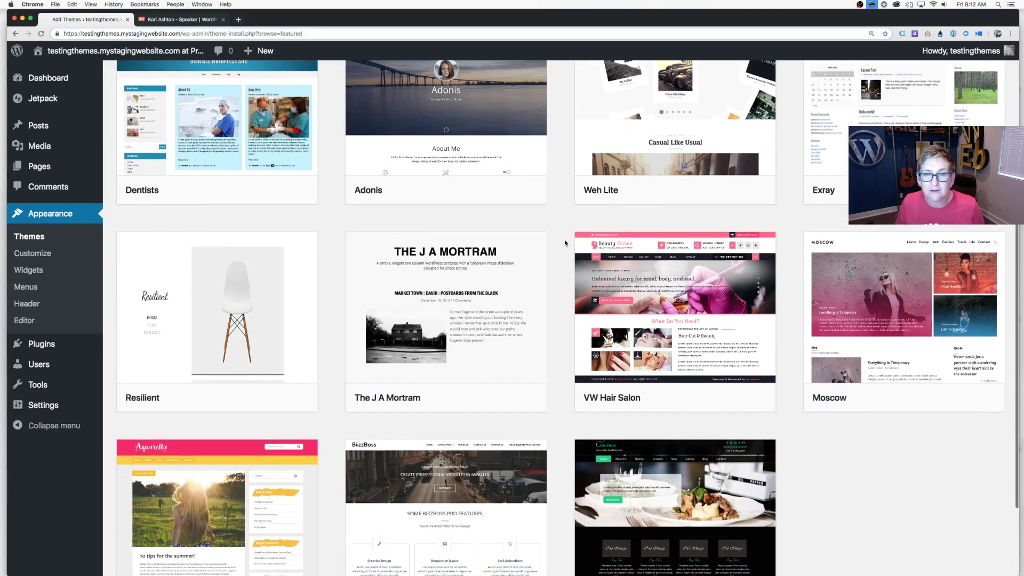
scroll(565, 243, up, 10)
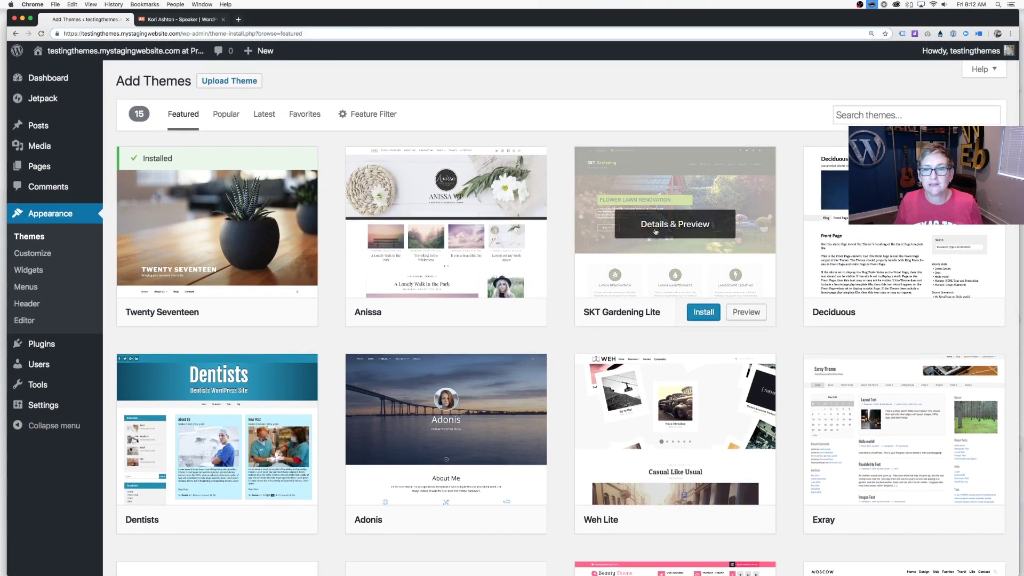
Preview the SKT Gardening Lite theme's details and demo page, and close the preview
click(676, 232)
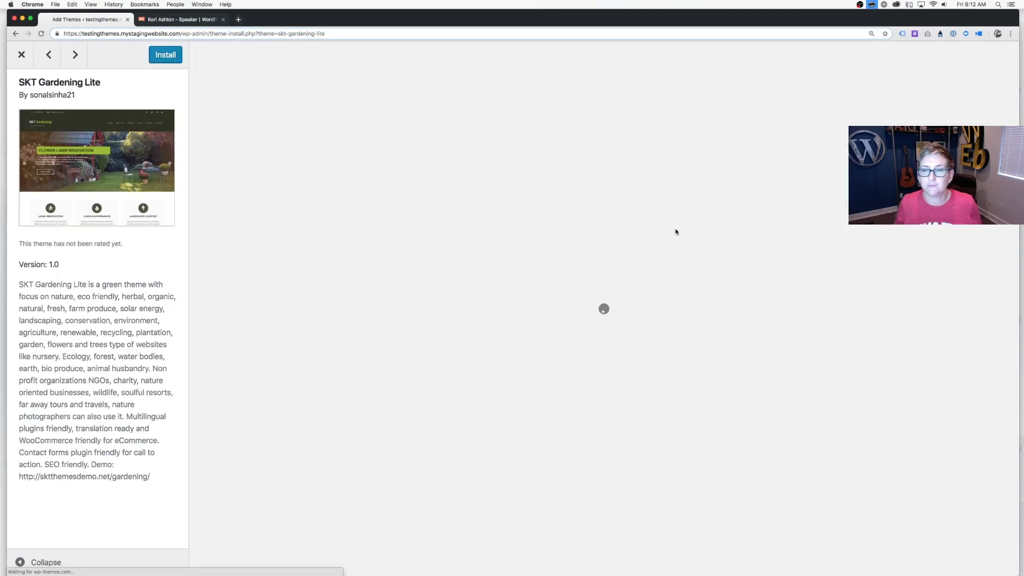
scroll(549, 207, down, 3)
scroll(548, 207, up, 3)
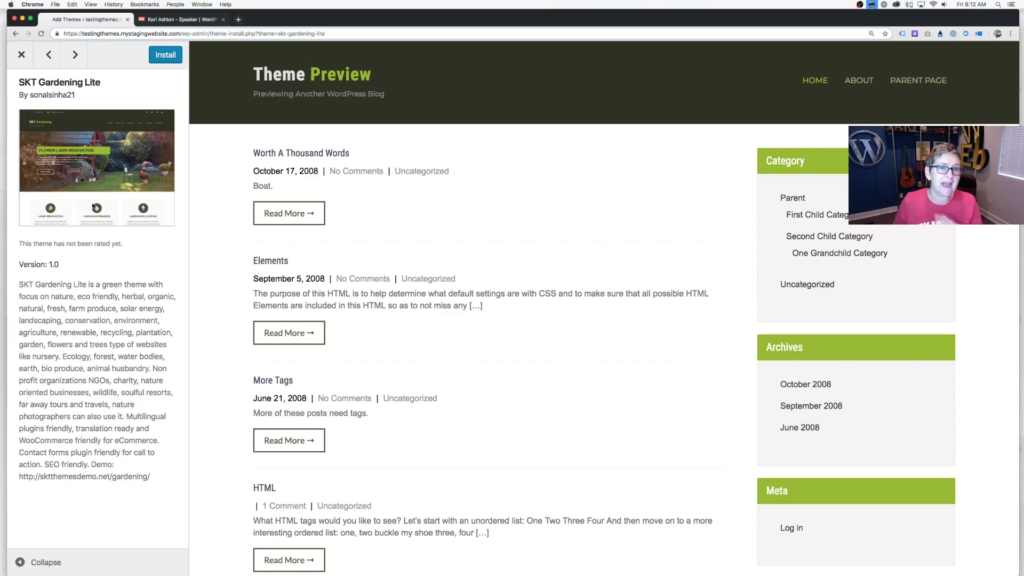
click(21, 55)
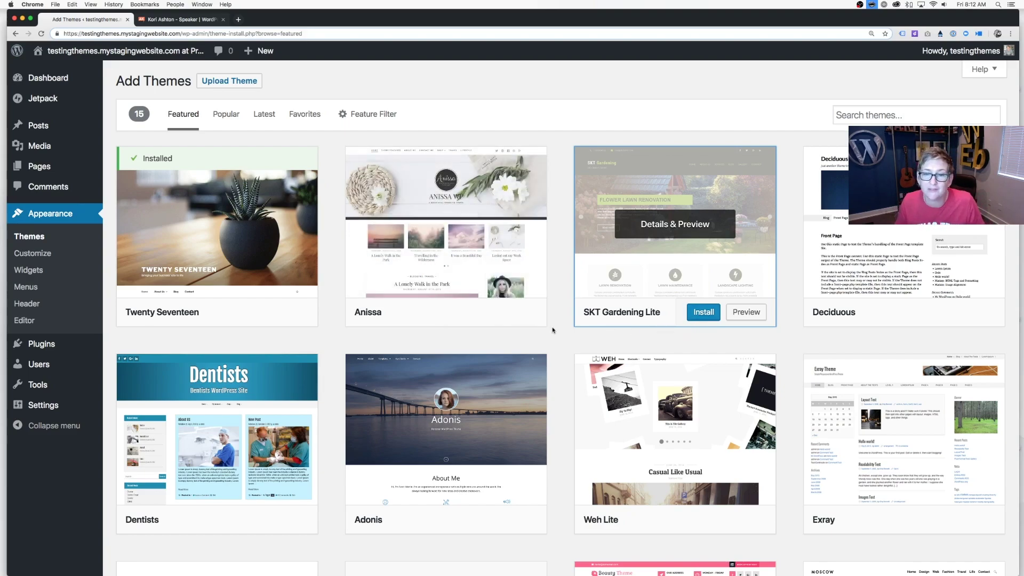
Look over the featured themes again and compare them with the popular and latest theme listings
scroll(557, 333, down, 3)
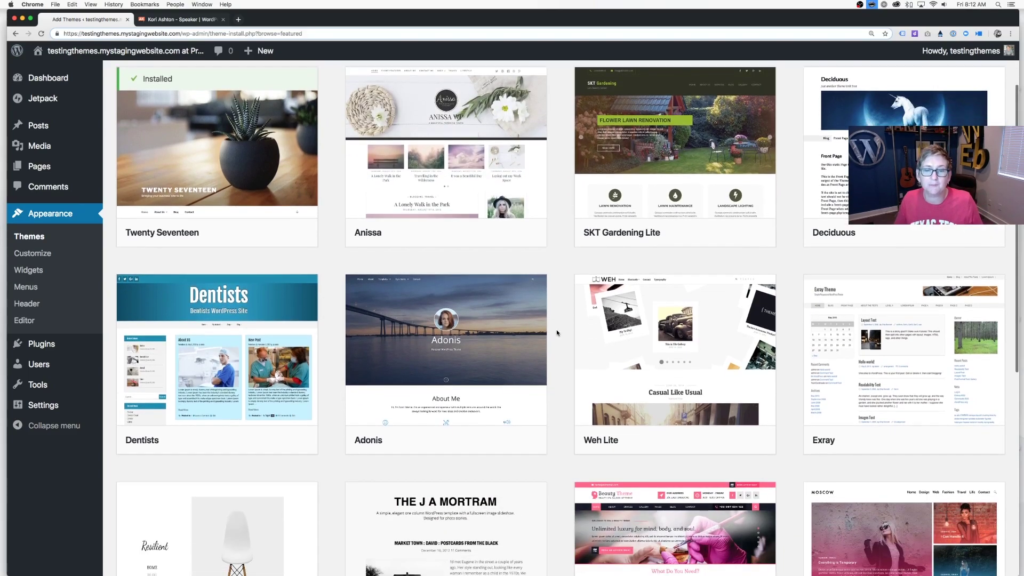
scroll(557, 333, down, 2)
scroll(555, 332, up, 5)
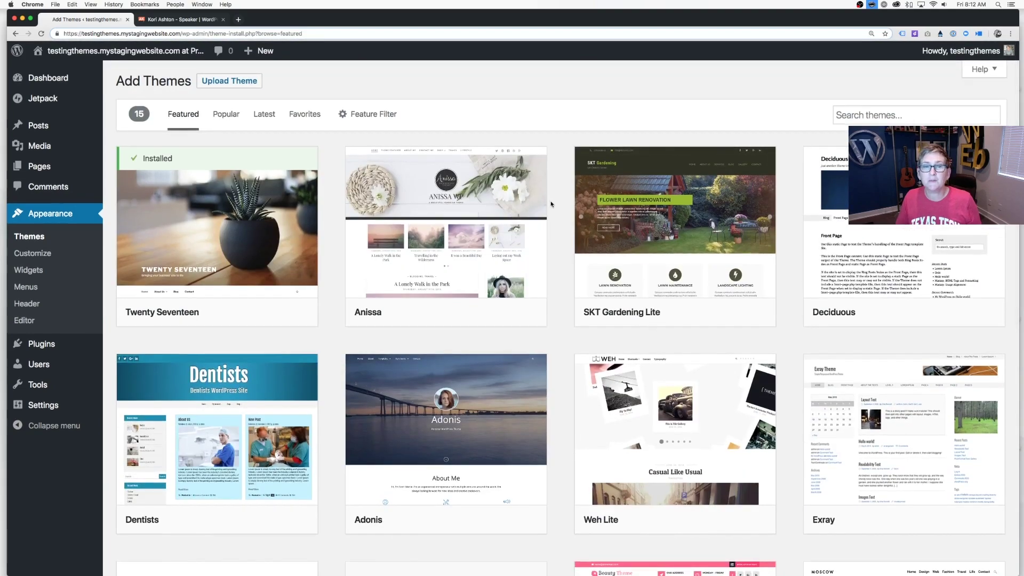
click(226, 117)
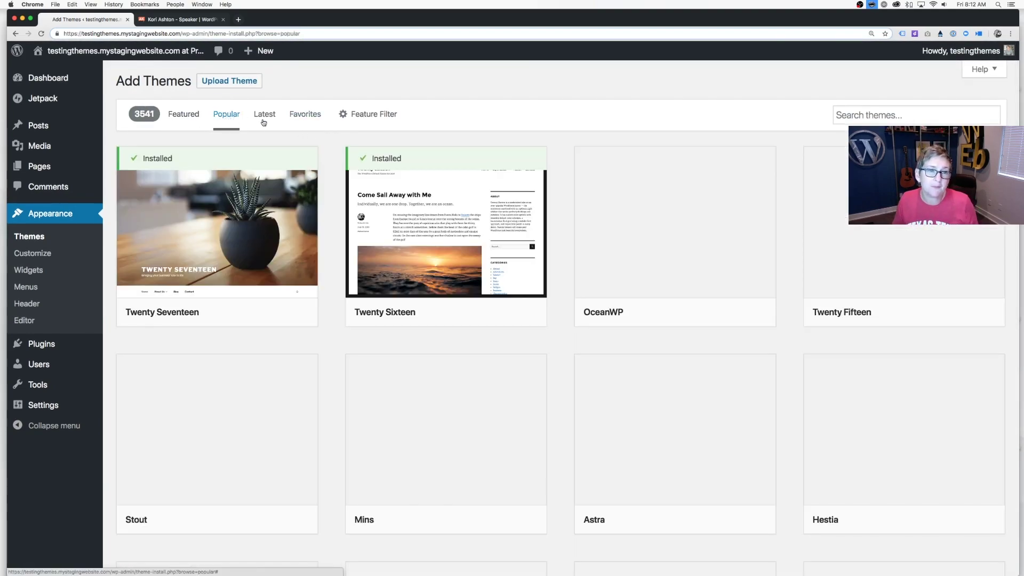
click(264, 118)
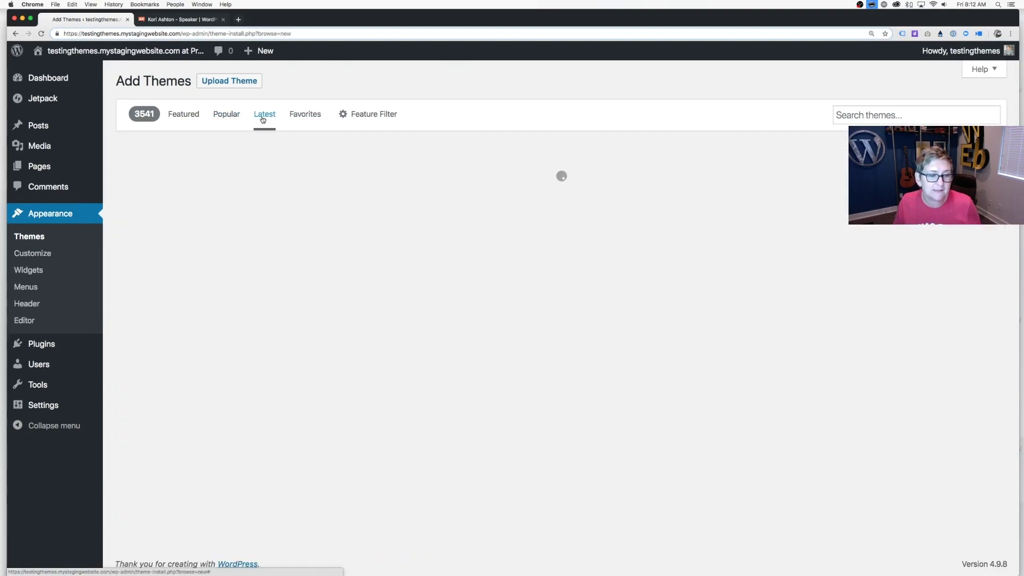
Search the theme directory for "store" and browse the matching themes
click(863, 116)
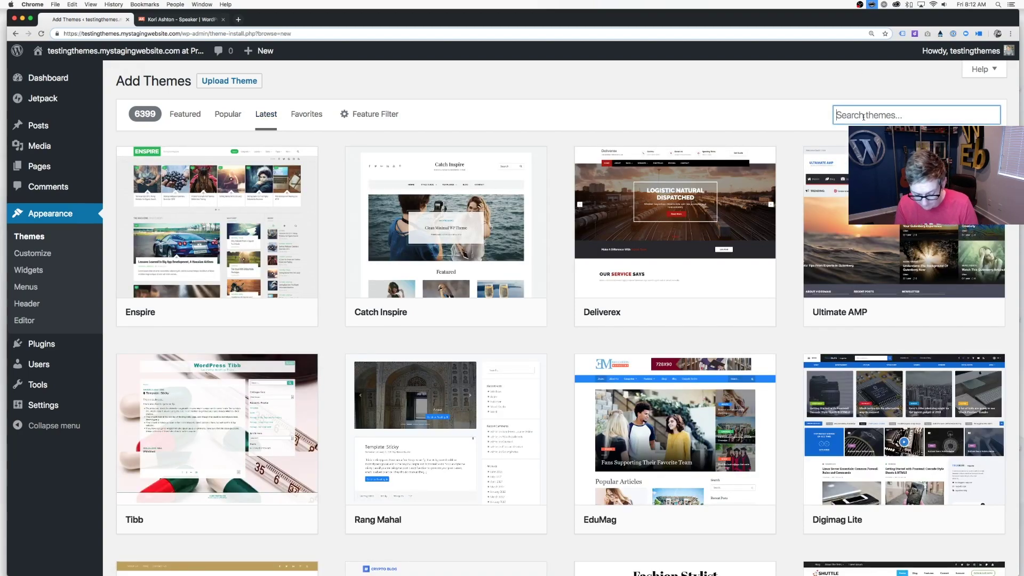
text(store)
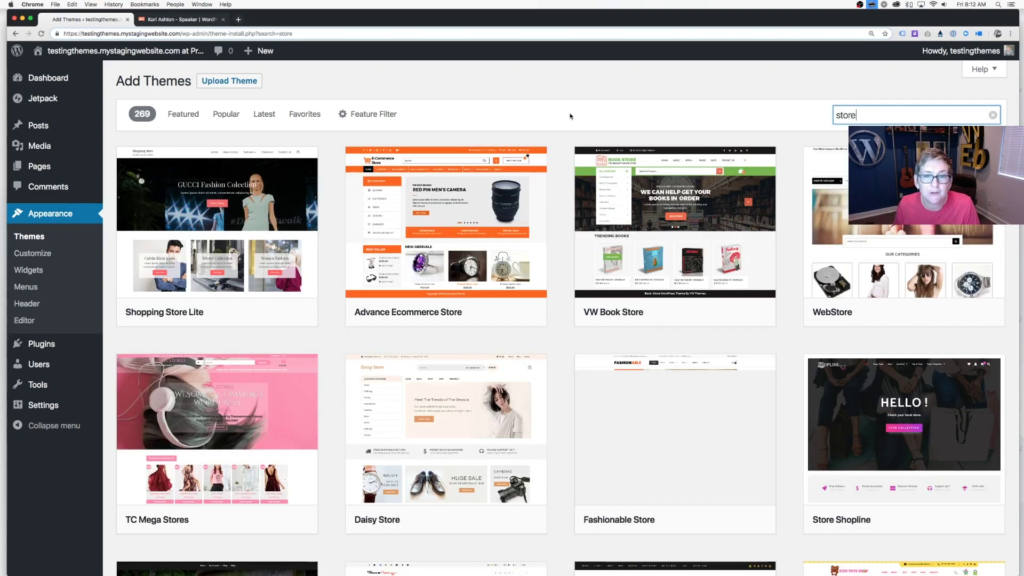
scroll(560, 144, down, 3)
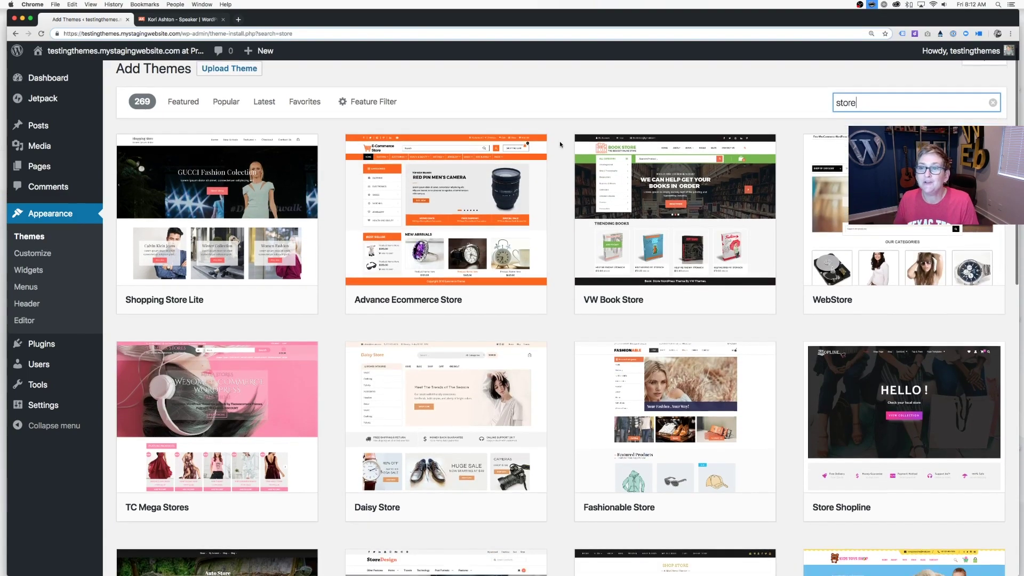
scroll(560, 144, down, 2)
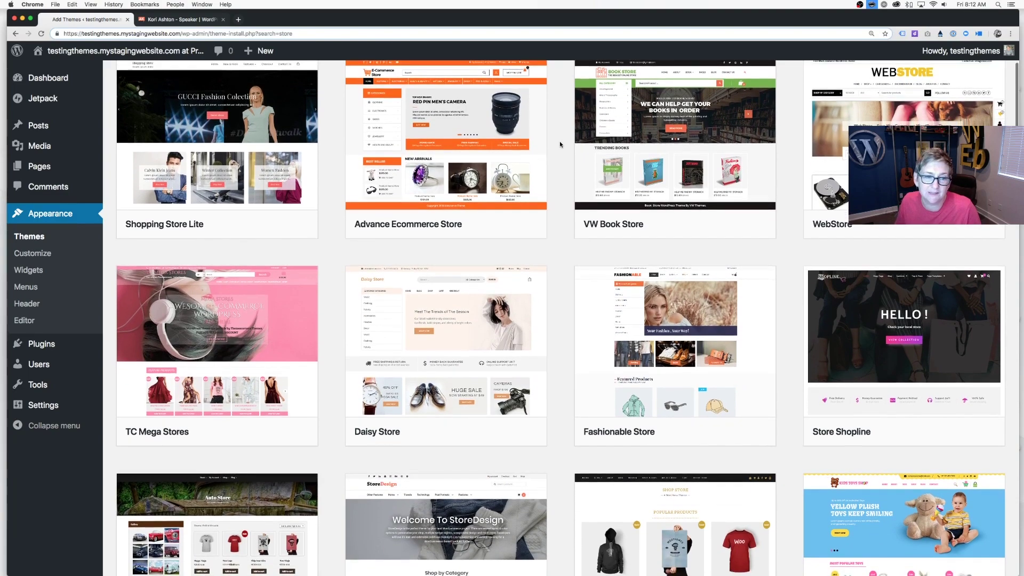
scroll(560, 144, up, 5)
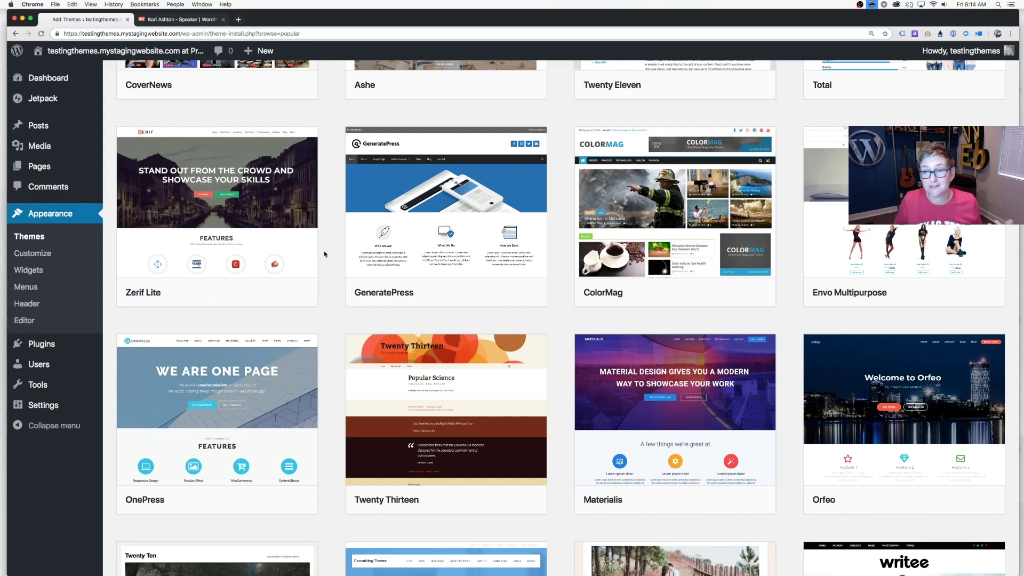
Install the Zerif Lite theme from the popular themes and activate it
mouse_move(244, 224)
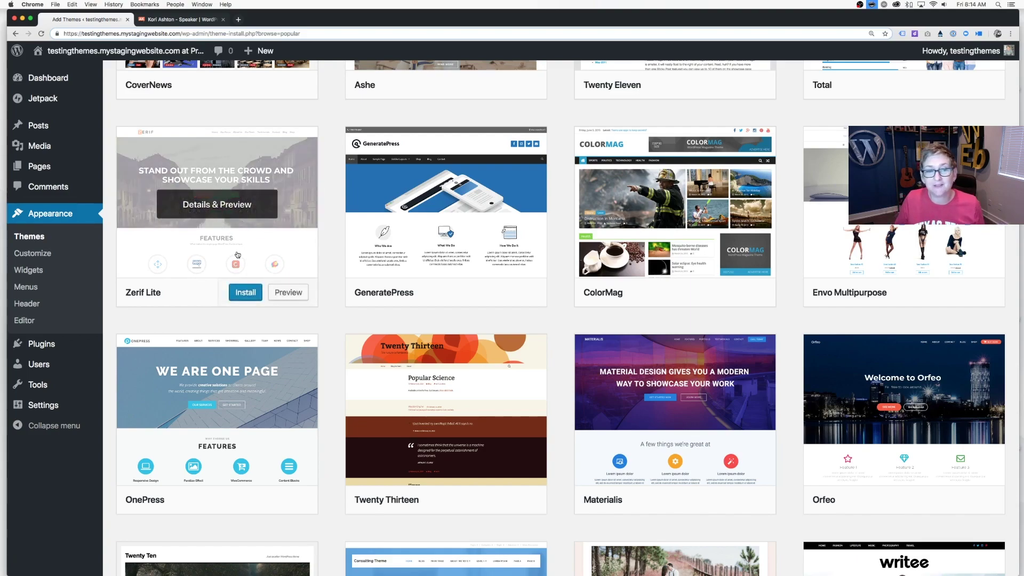
click(244, 293)
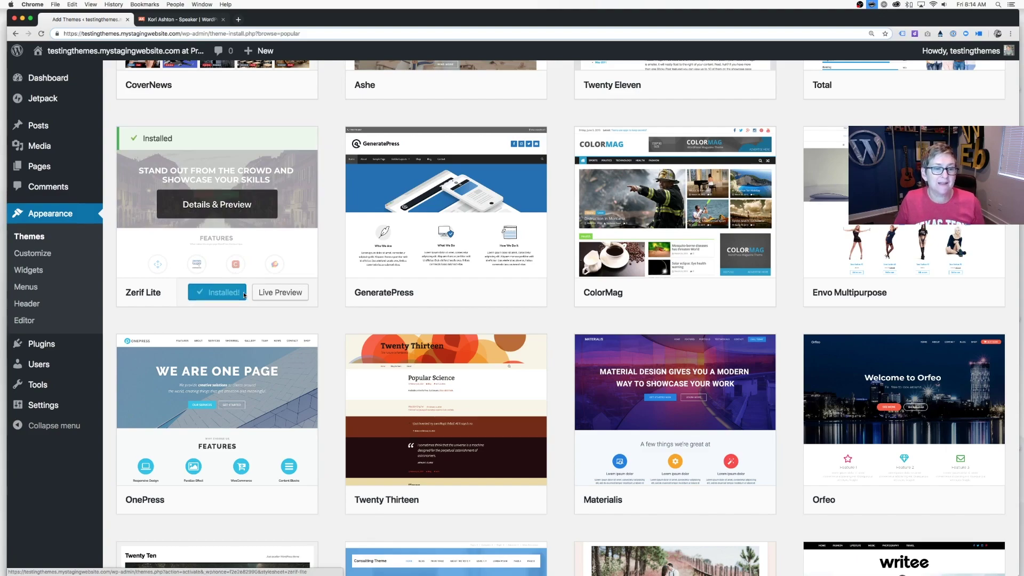
click(231, 296)
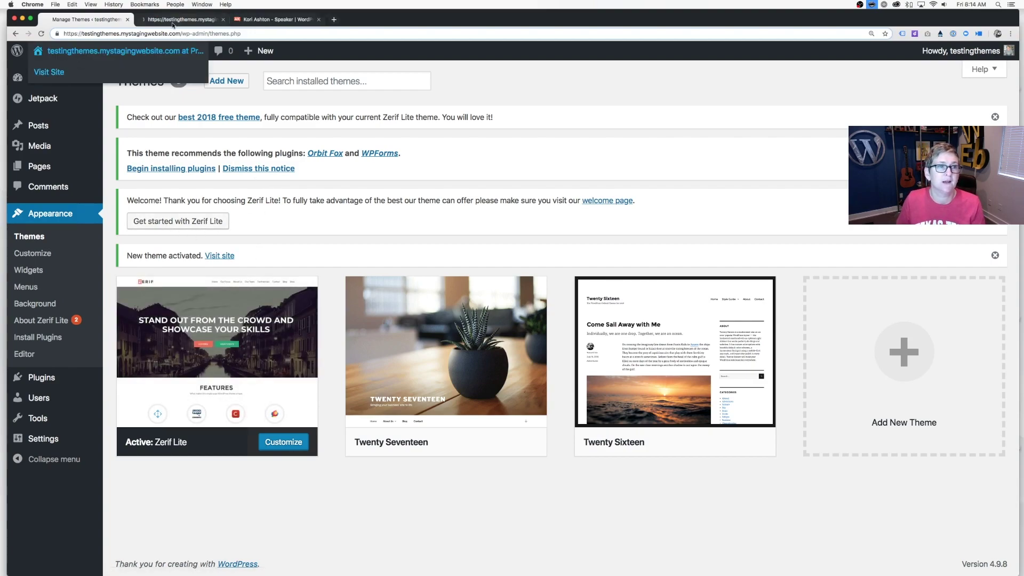
View the live site's front page from header to footer with the Zerif Lite theme applied
click(167, 21)
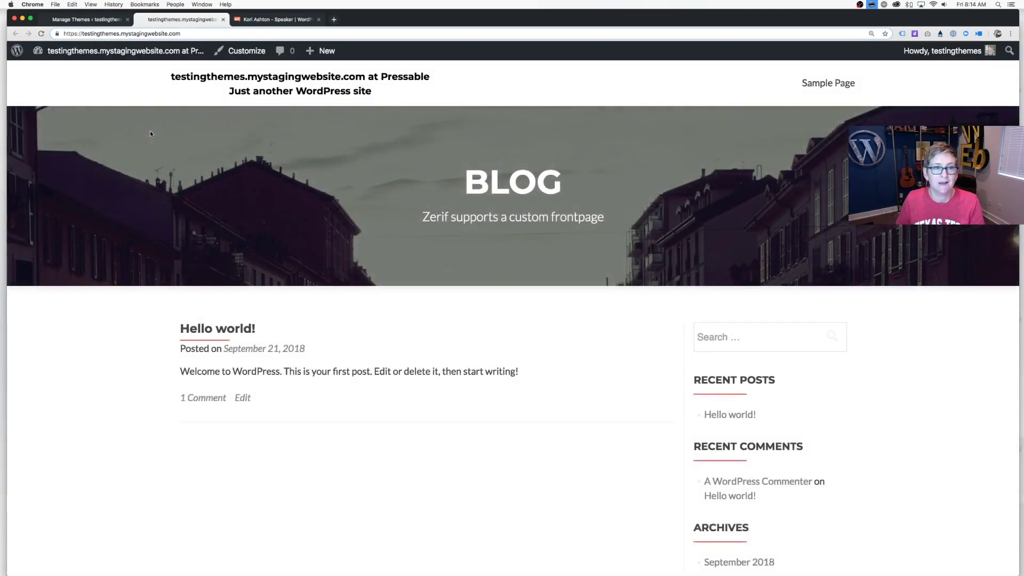
scroll(154, 159, down, 6)
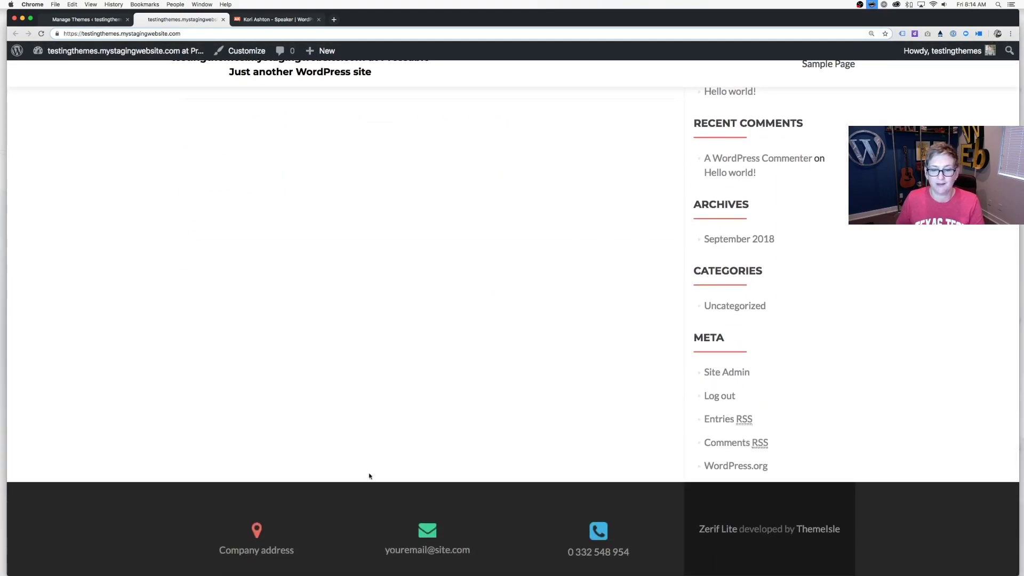
scroll(389, 357, up, 6)
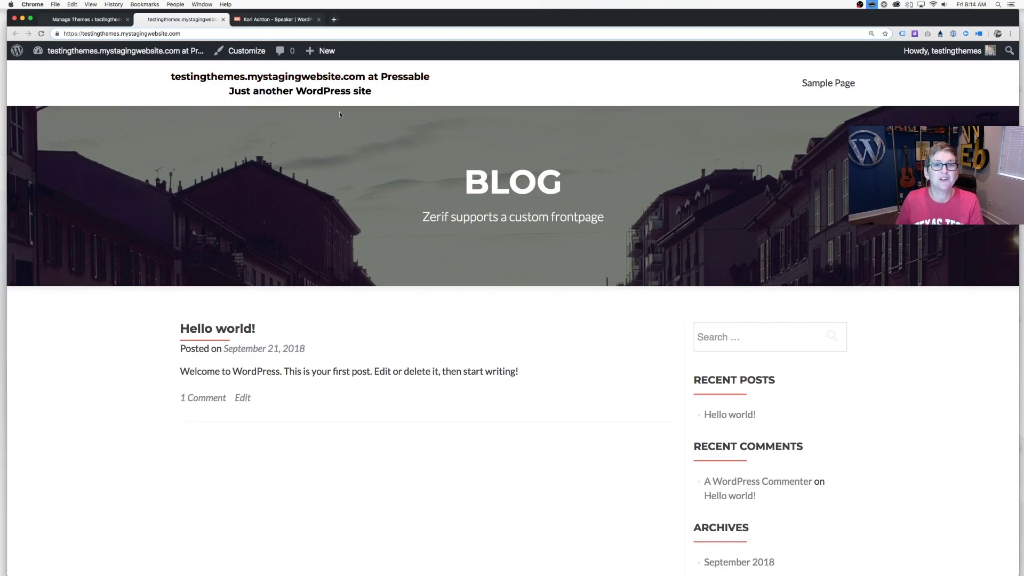
Return to the site's admin area and install the theme's recommended plugins, Orbit Fox and WPForms
click(90, 20)
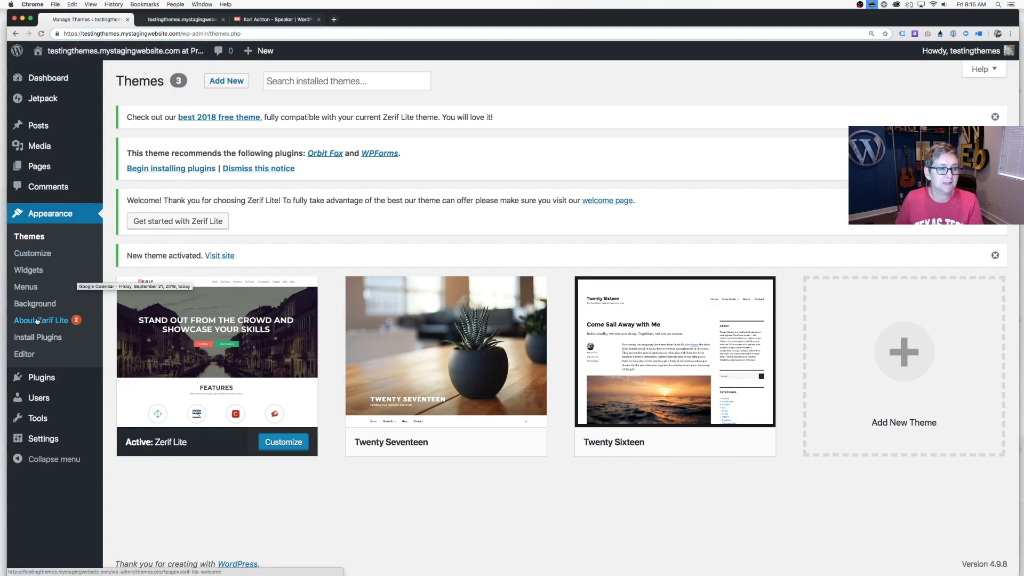
click(35, 337)
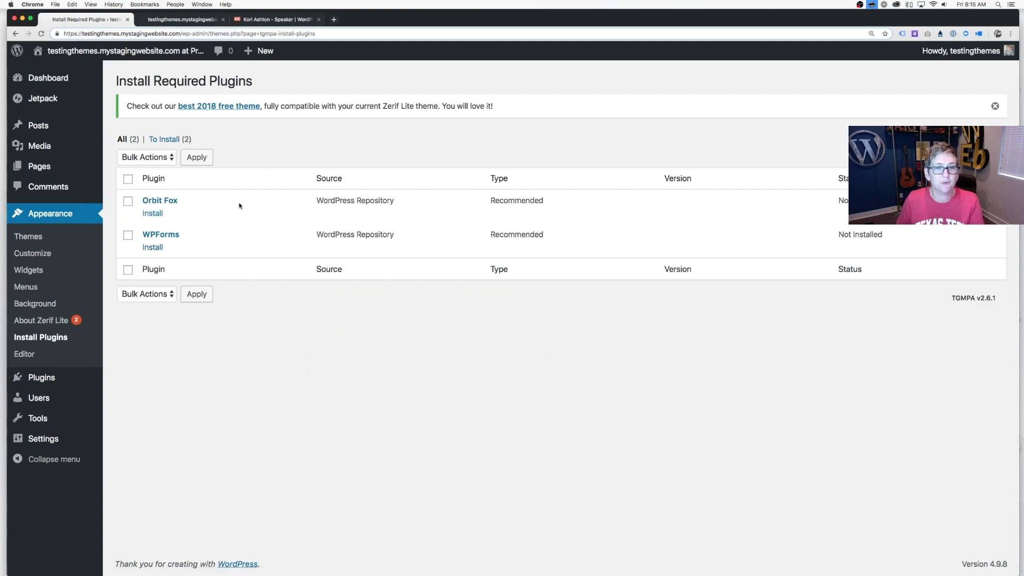
click(153, 214)
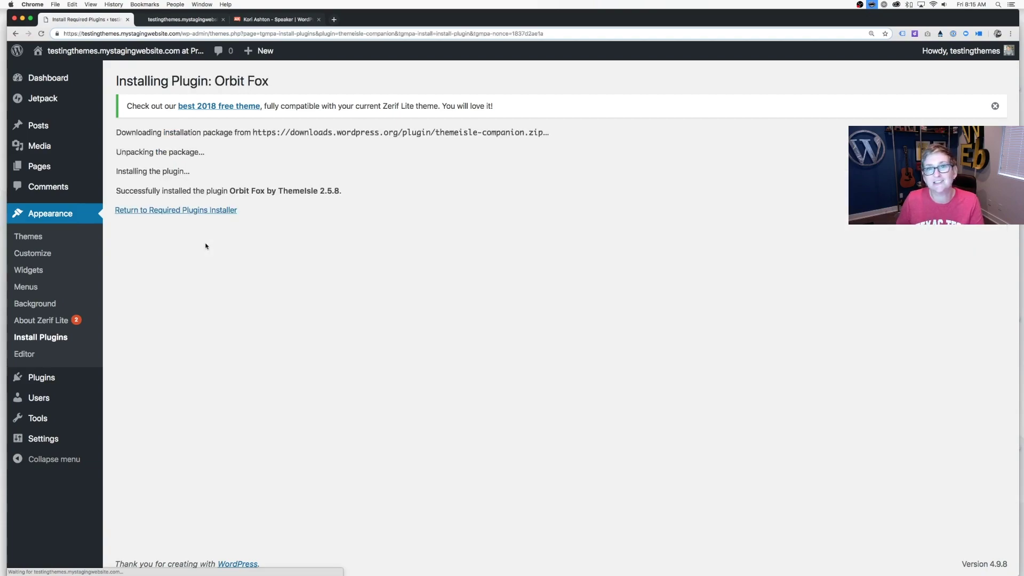
click(125, 211)
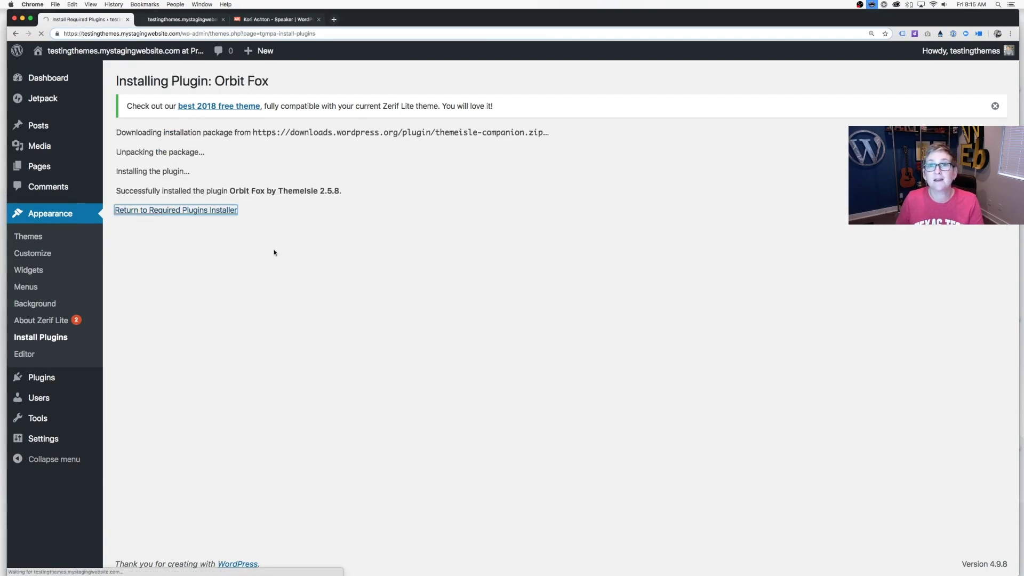
click(151, 248)
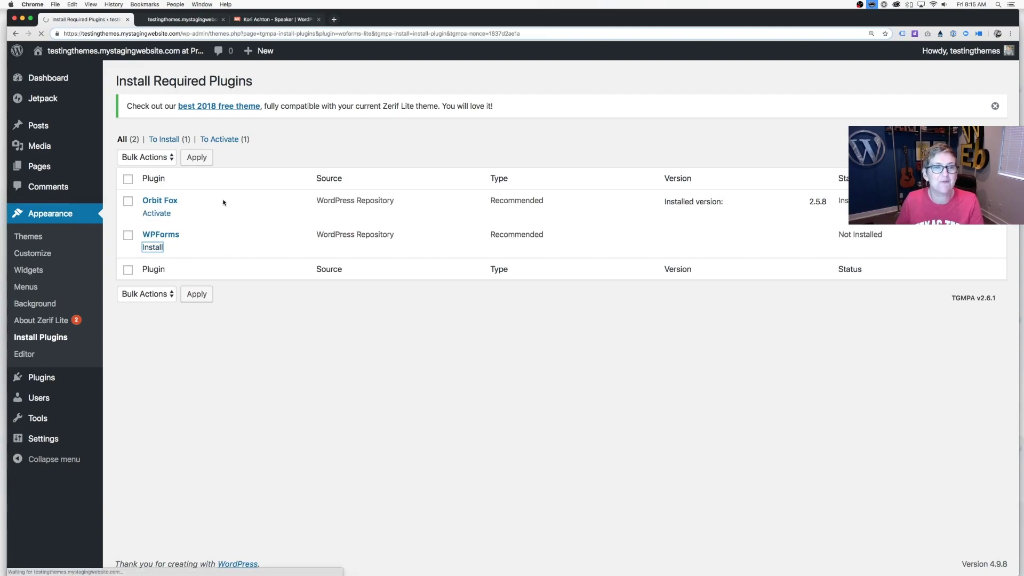
click(175, 211)
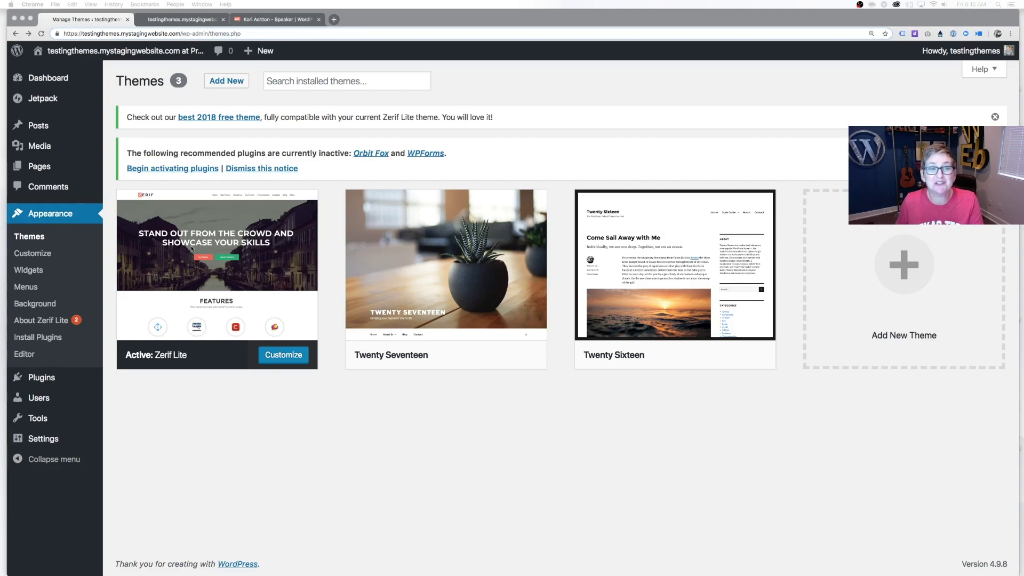
Open the theme customizer and set the big title section's title to "This is so easy to change"
click(21, 255)
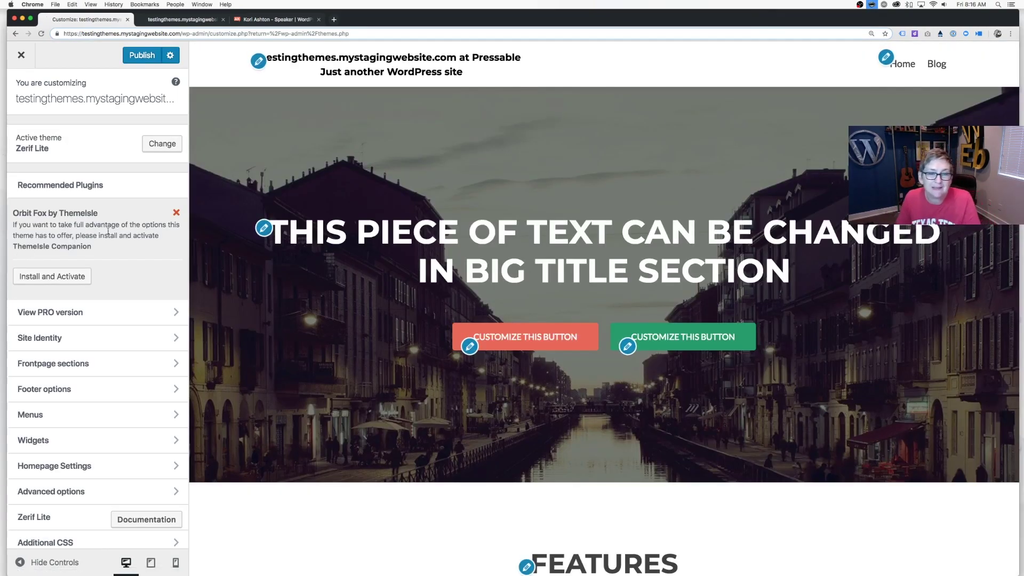
click(264, 229)
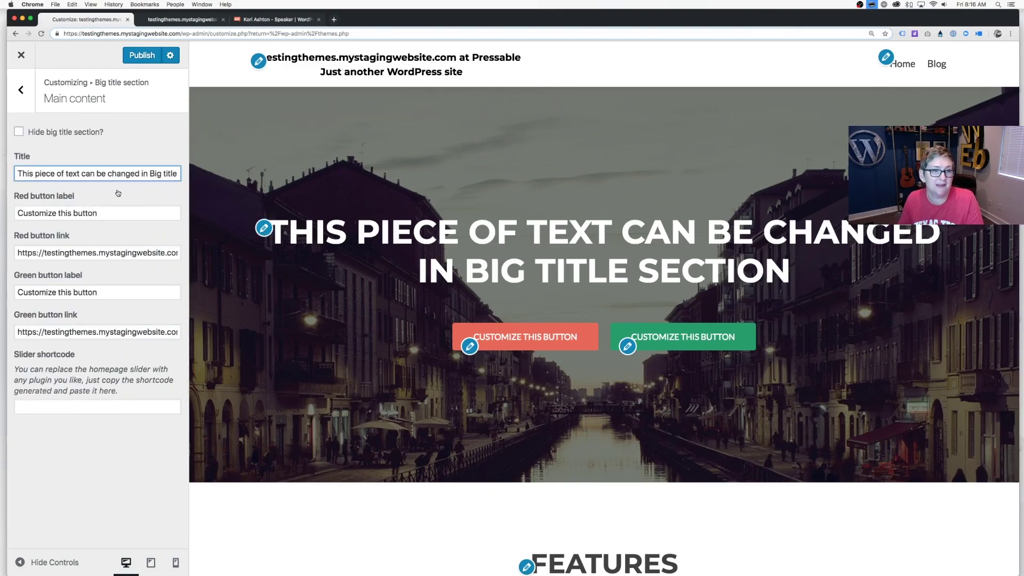
triple_click(106, 175)
text(Thjis)
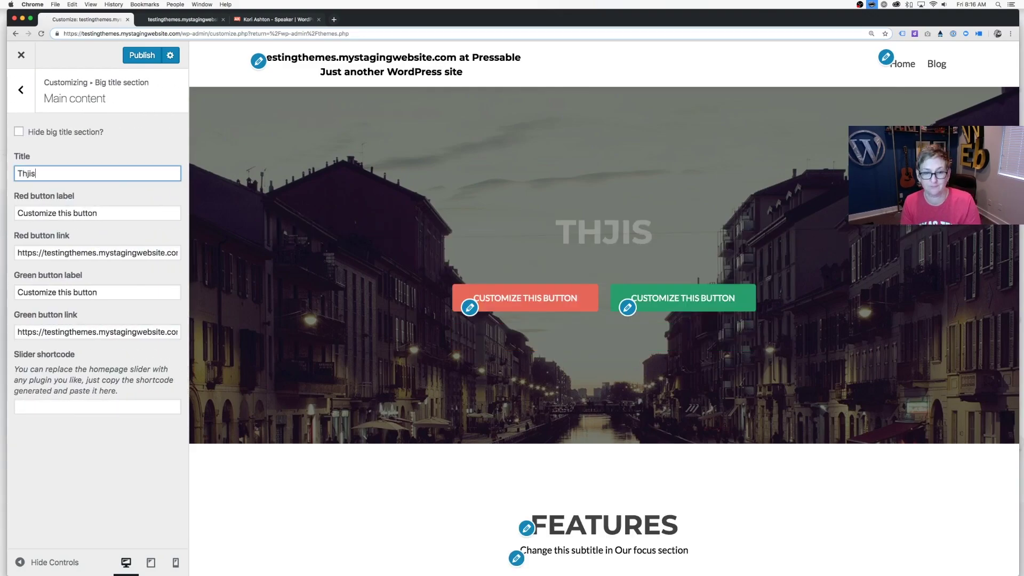
key(BackSpace)
key(BackSpace)
key(BackSpace)
text(is is )
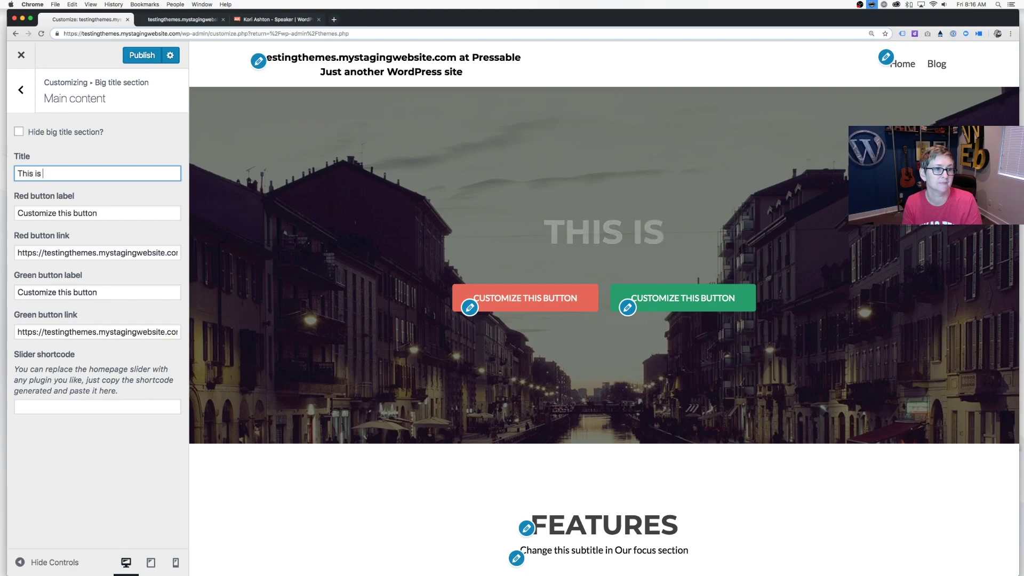
text(so easy to change)
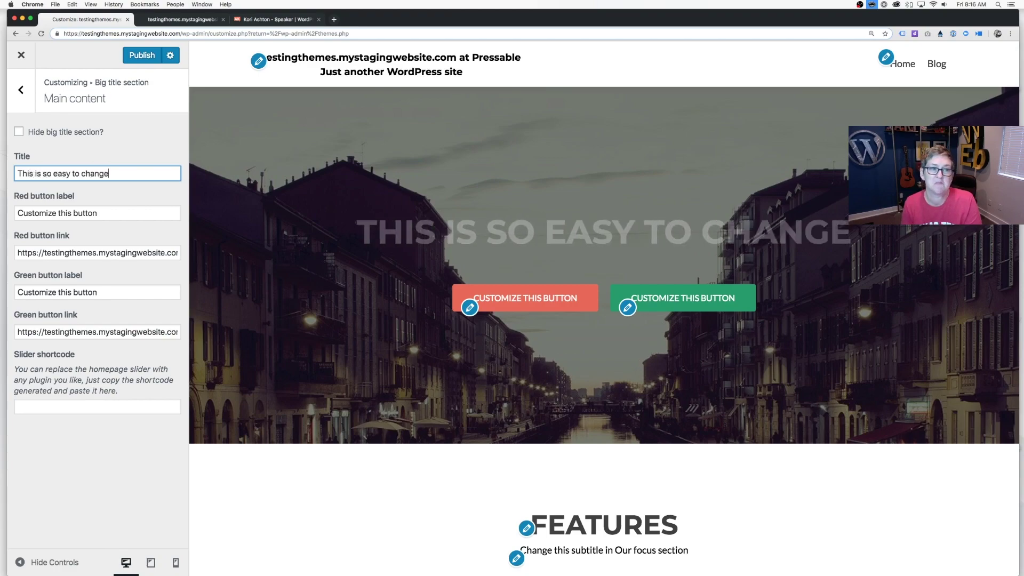
Label the big title section's red button "Contact Us" and its green button "Get a Free Quote"
click(116, 212)
triple_click(116, 213)
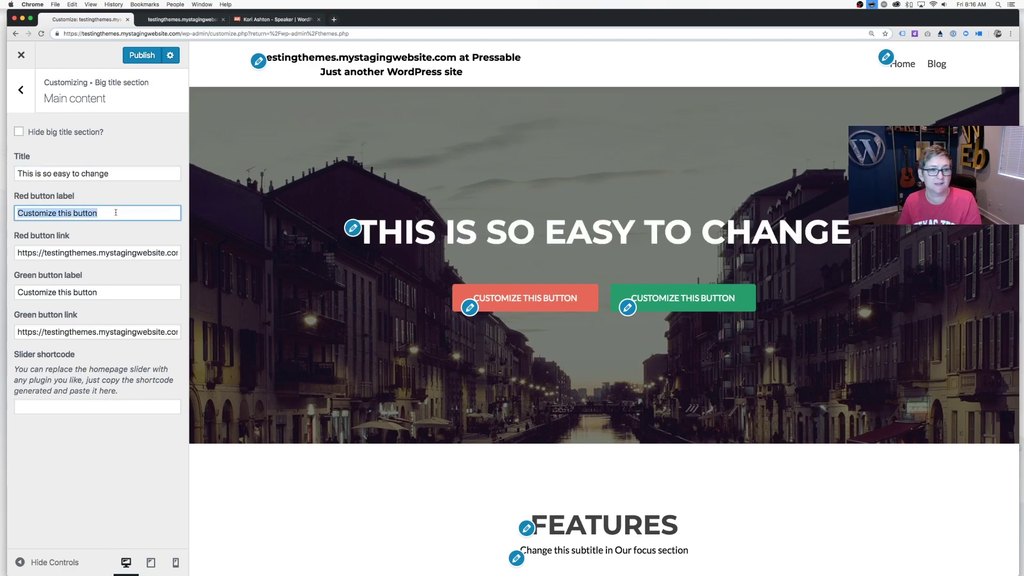
text(Contact Us)
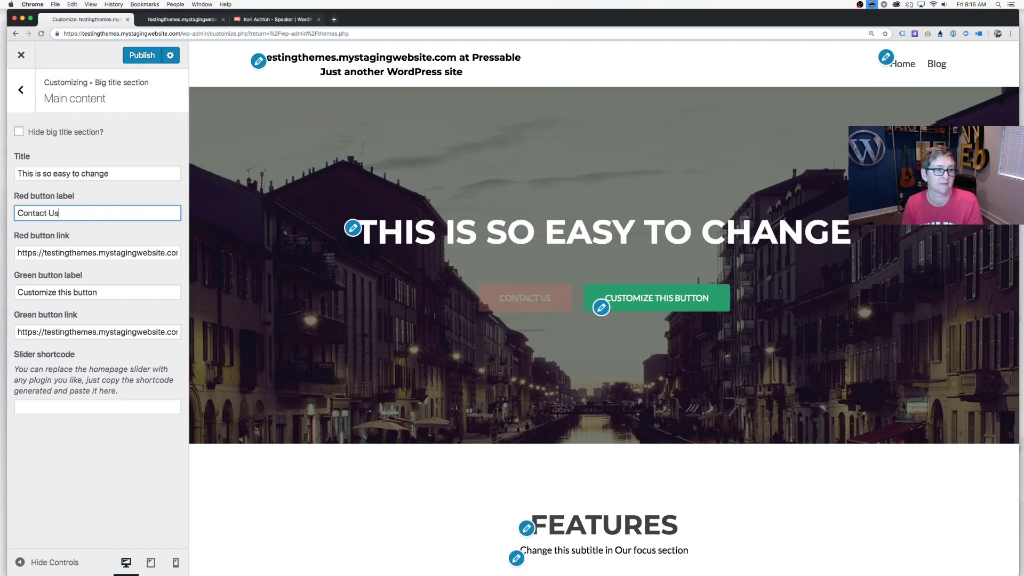
triple_click(121, 292)
text(Get a )
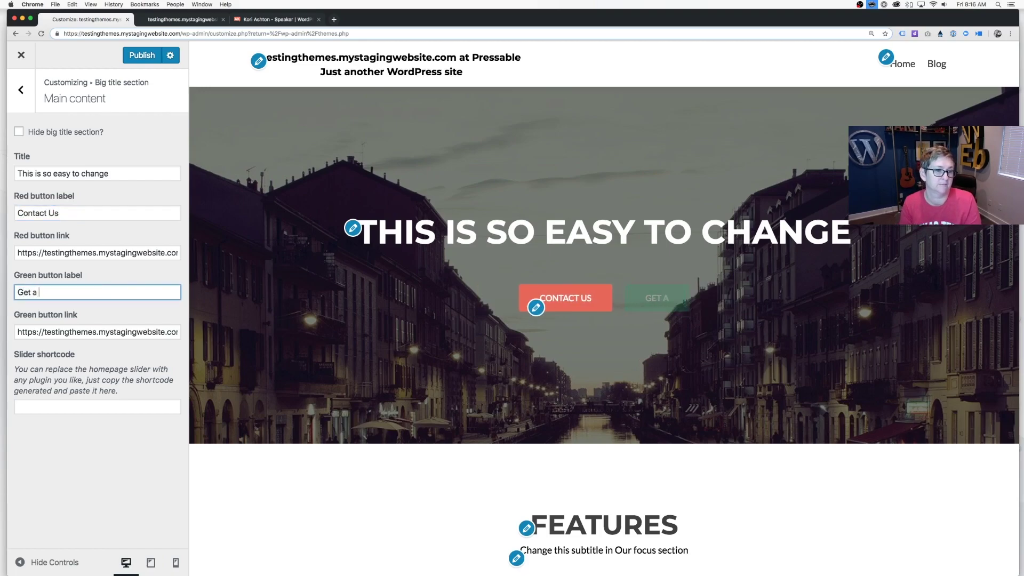
text(Free Quote)
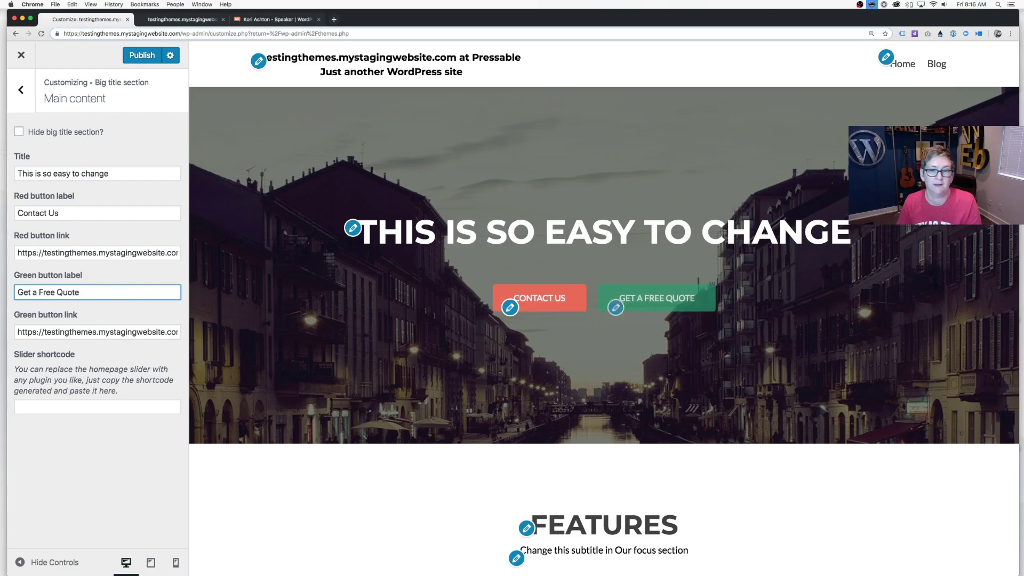
double_click(120, 252)
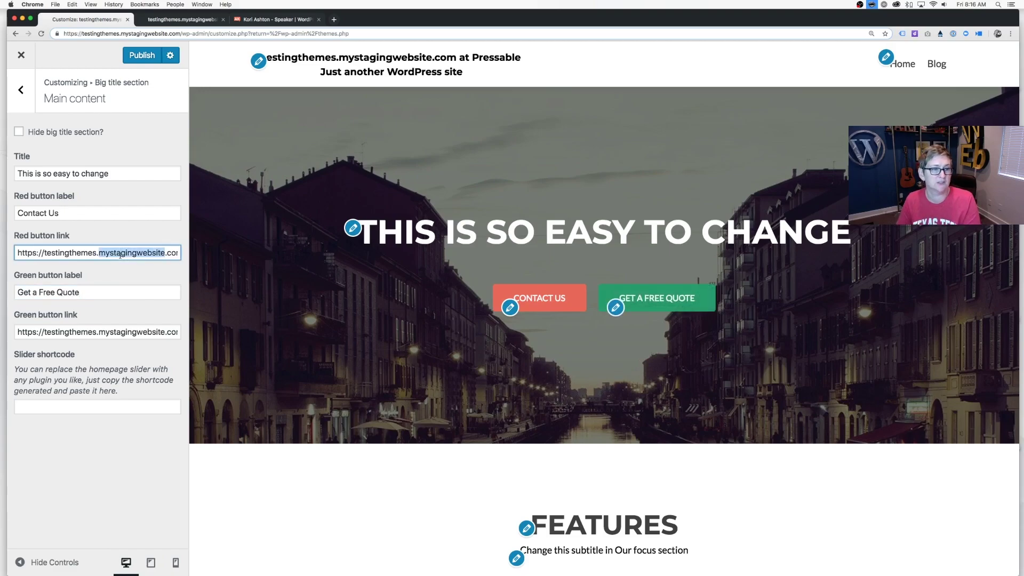
triple_click(104, 332)
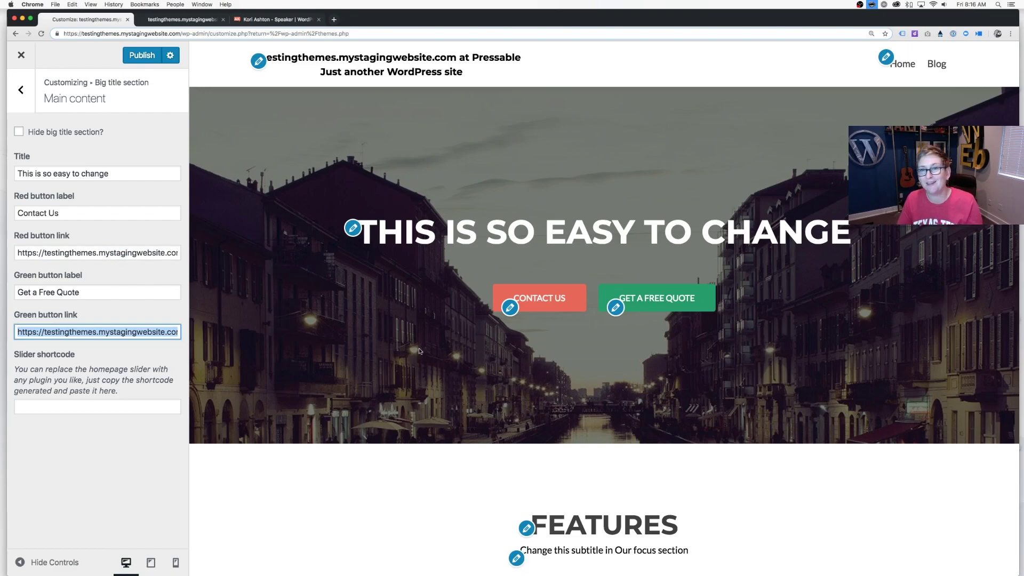
Set the site title to "Change this area" and the tagline to "Zerif Lite" in the site identity settings
click(260, 62)
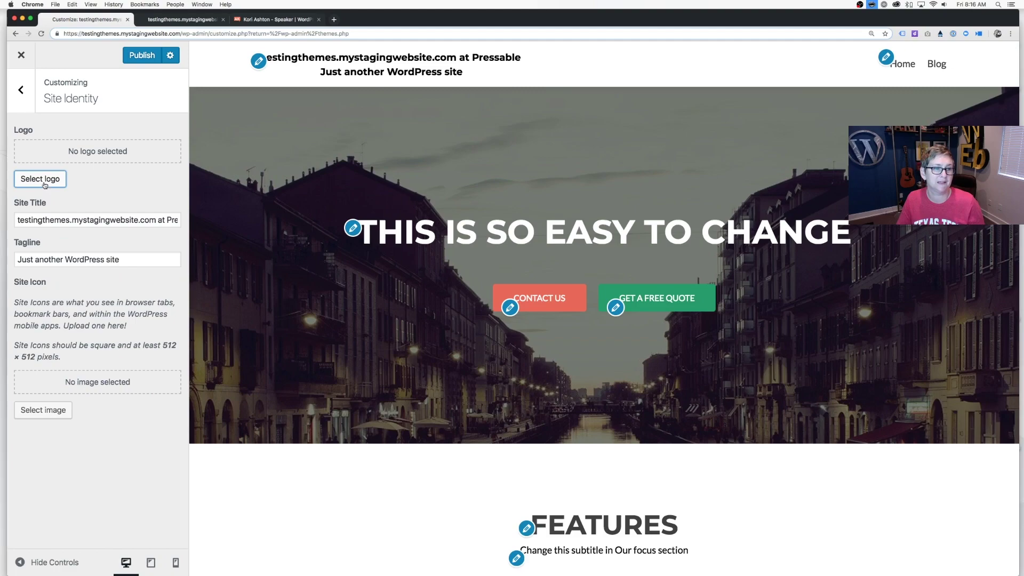
triple_click(56, 219)
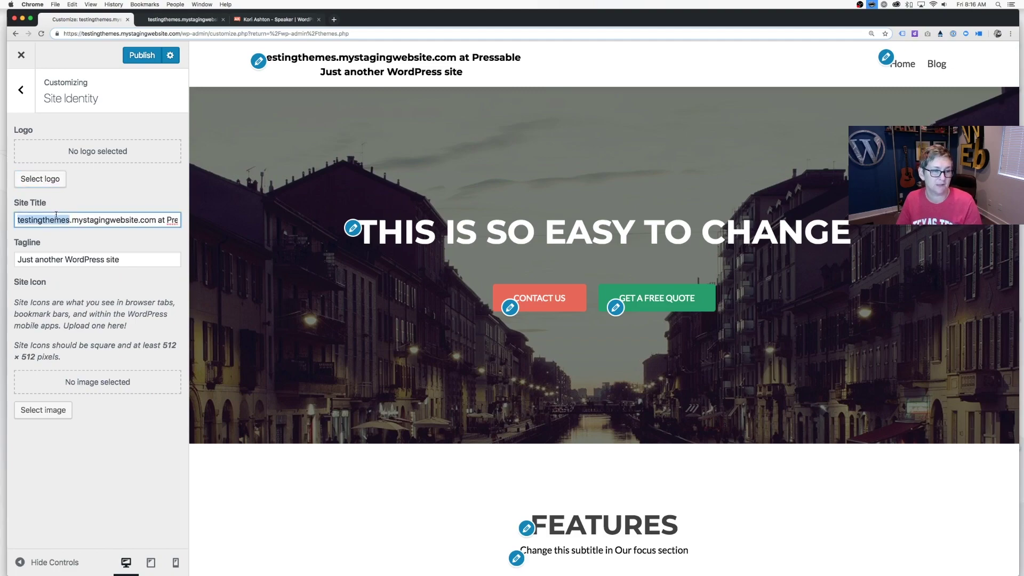
text(Change )
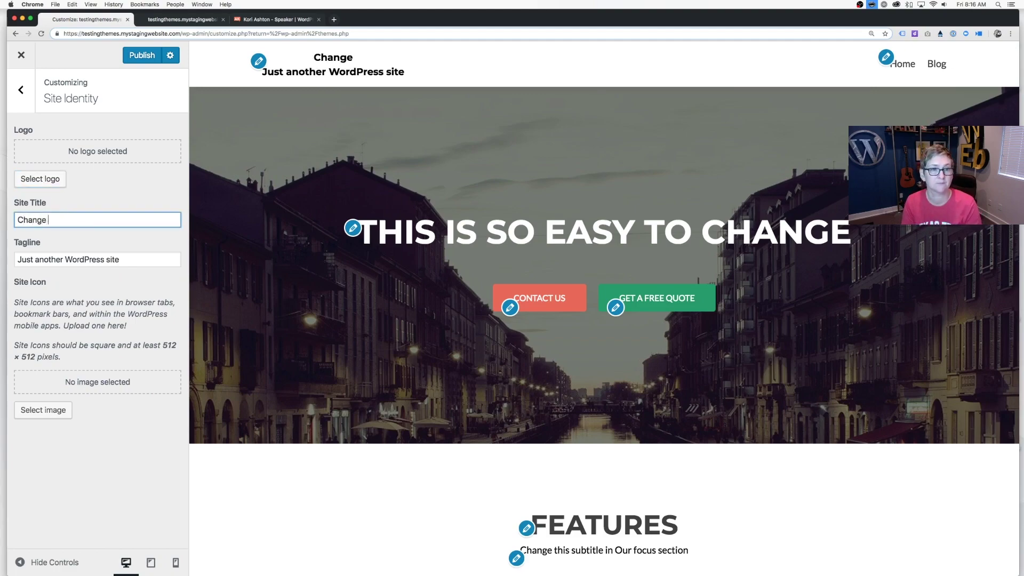
text(this area)
triple_click(51, 260)
text(Zerif Lit)
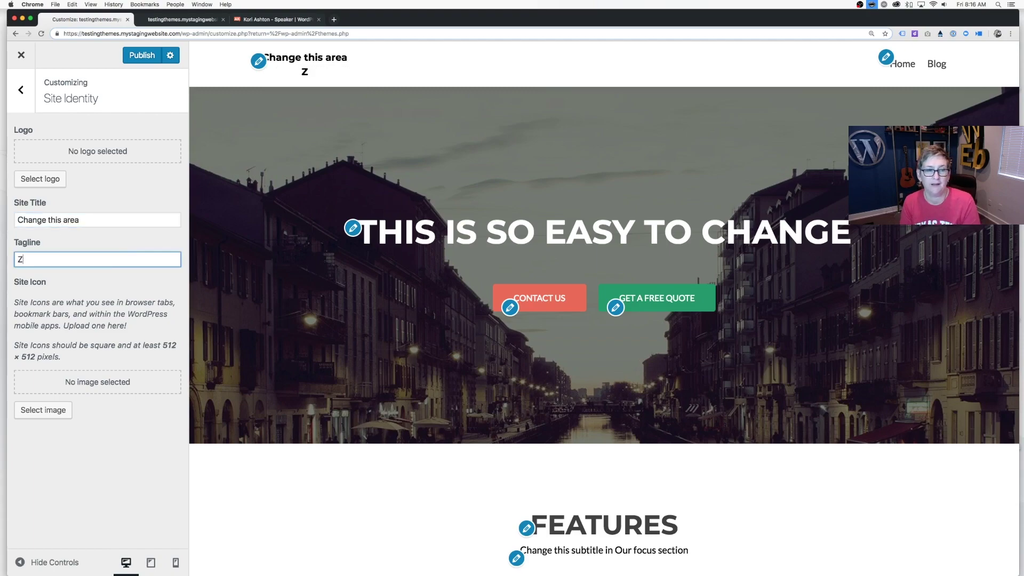
text(e)
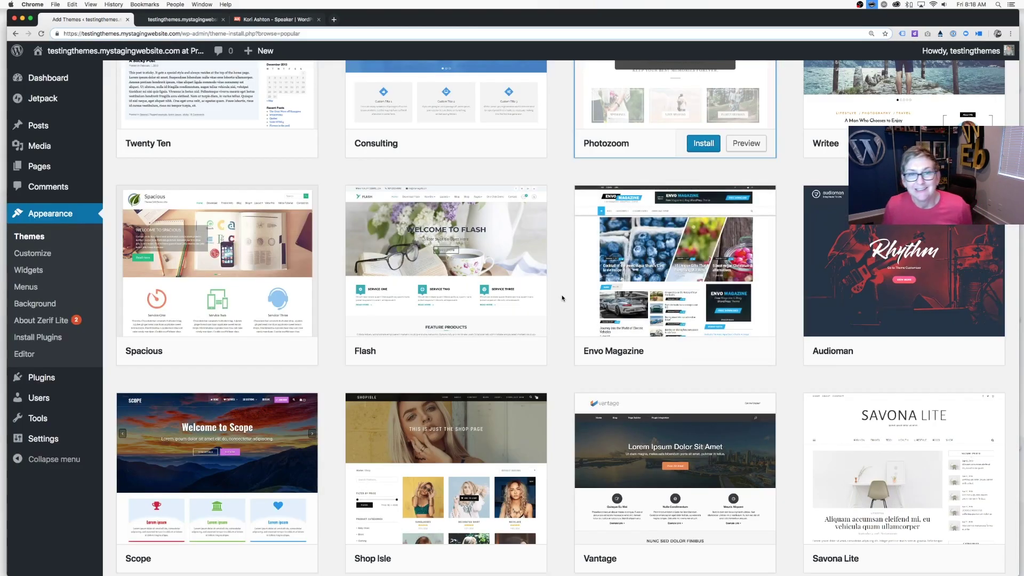
Install the Spacious theme from the popular themes and activate it
mouse_move(239, 293)
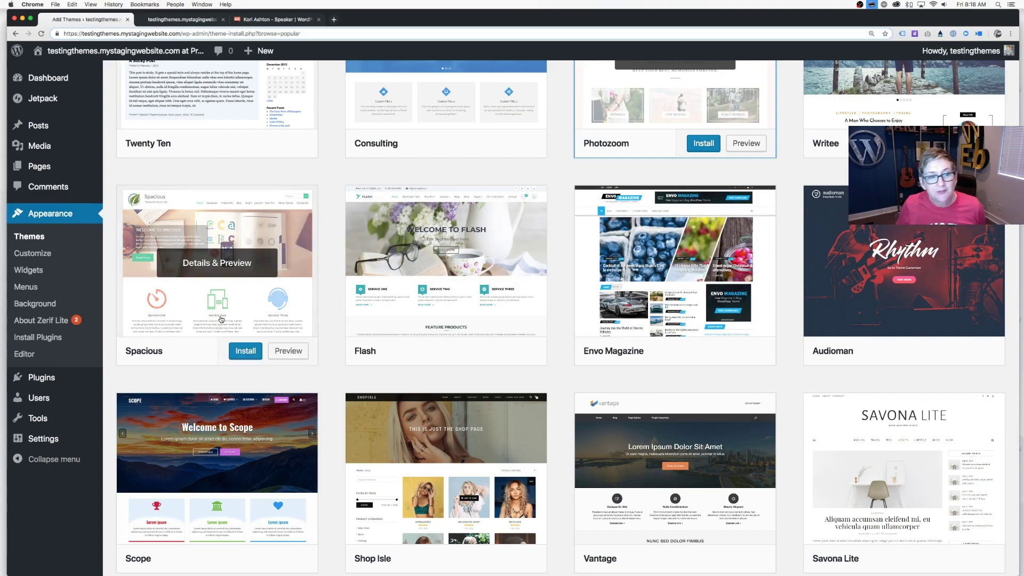
click(243, 357)
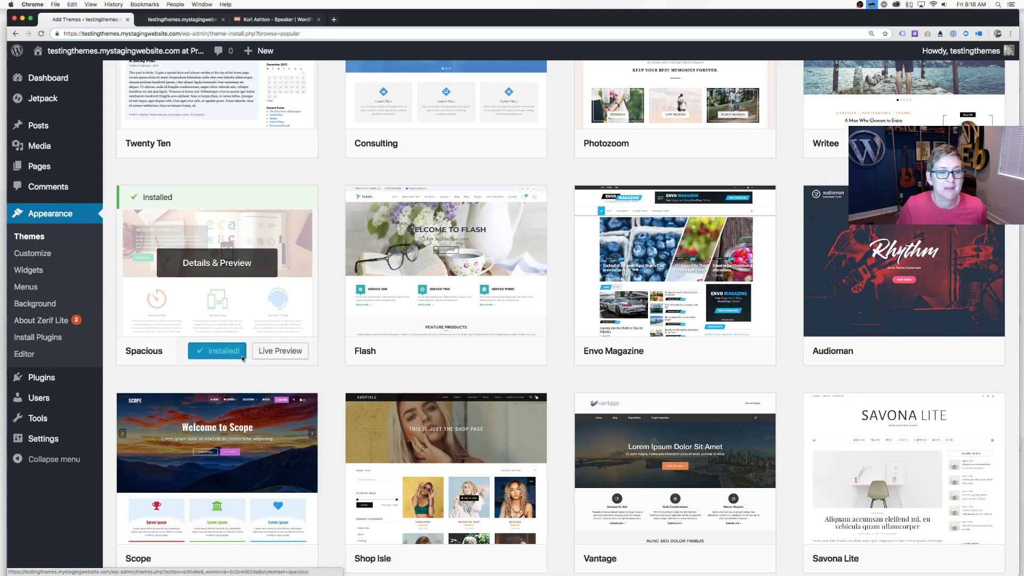
click(231, 356)
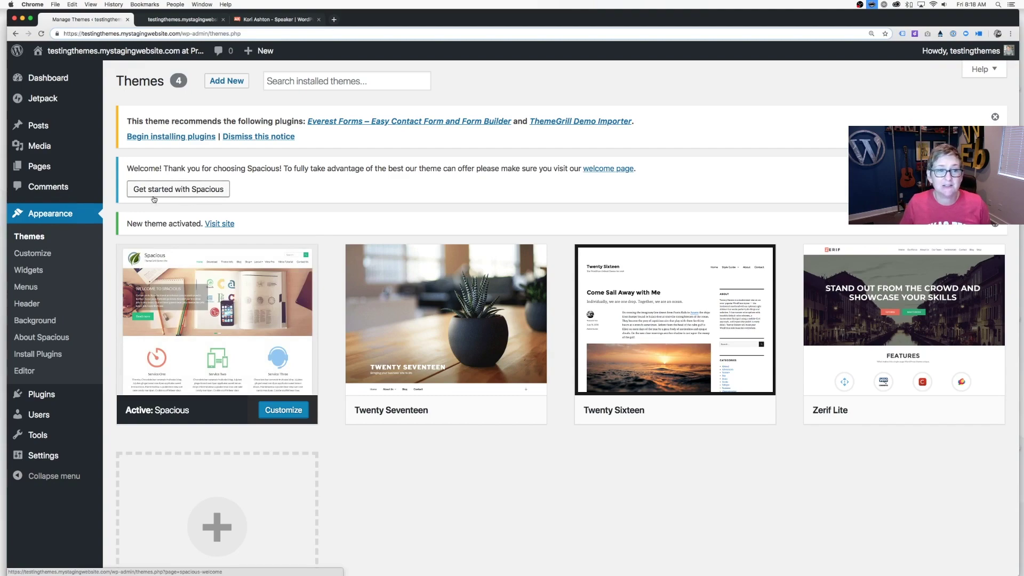
Open the Spacious getting-started page and review its setup options and the free versus pro feature comparison
click(177, 193)
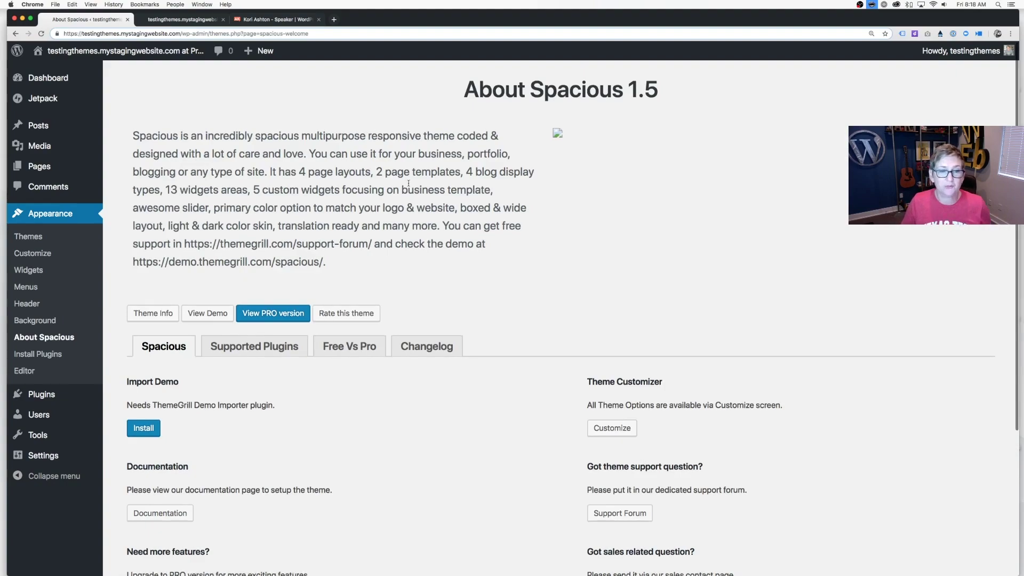
scroll(408, 183, down, 5)
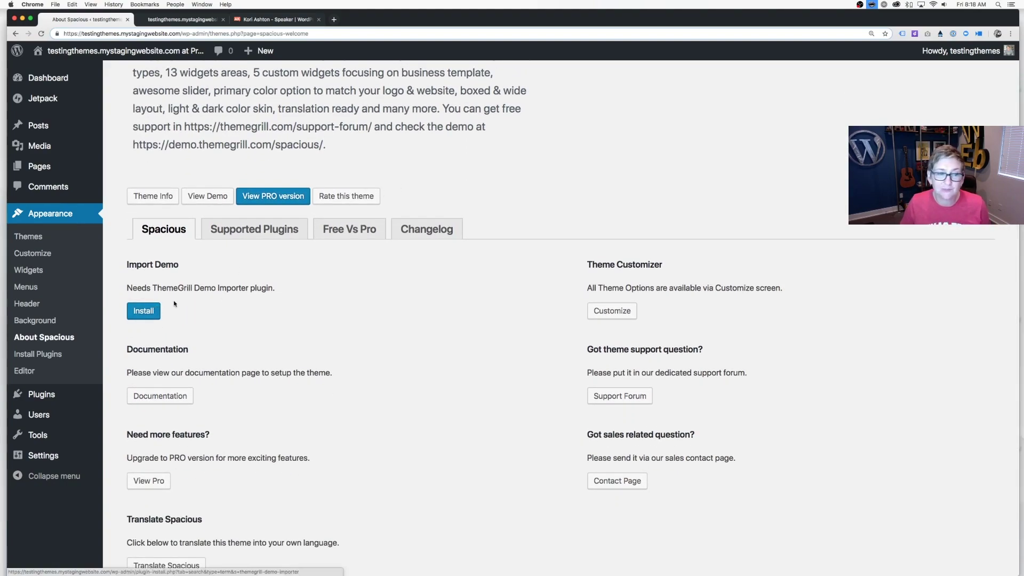
scroll(246, 292, down, 3)
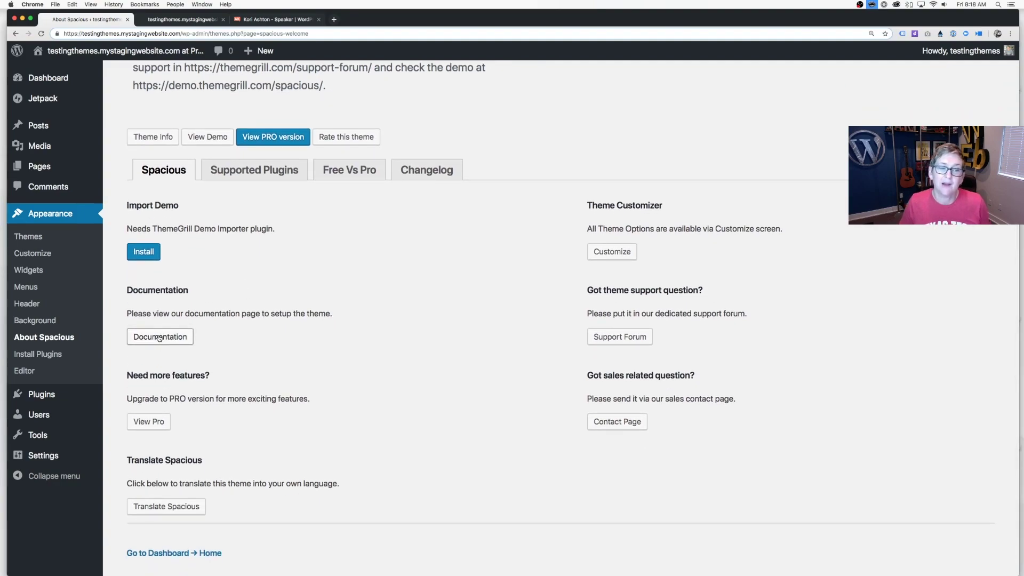
scroll(258, 399, down, 1)
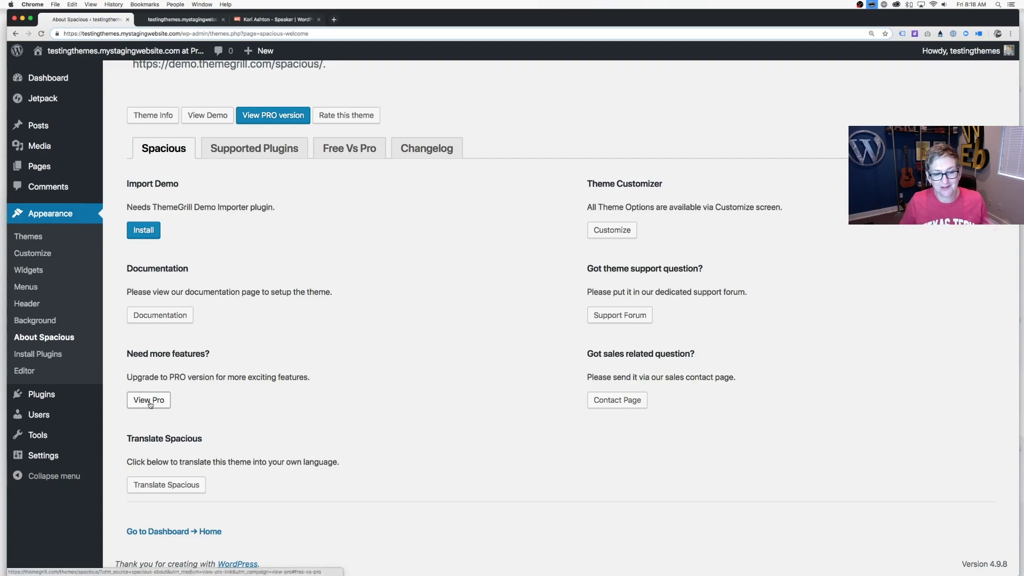
scroll(297, 326, up, 8)
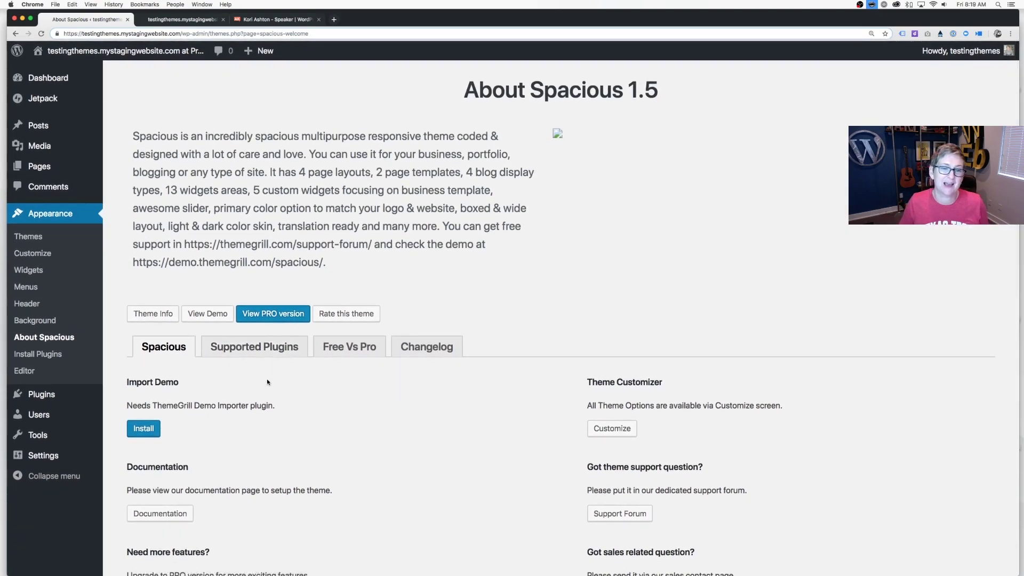
click(357, 351)
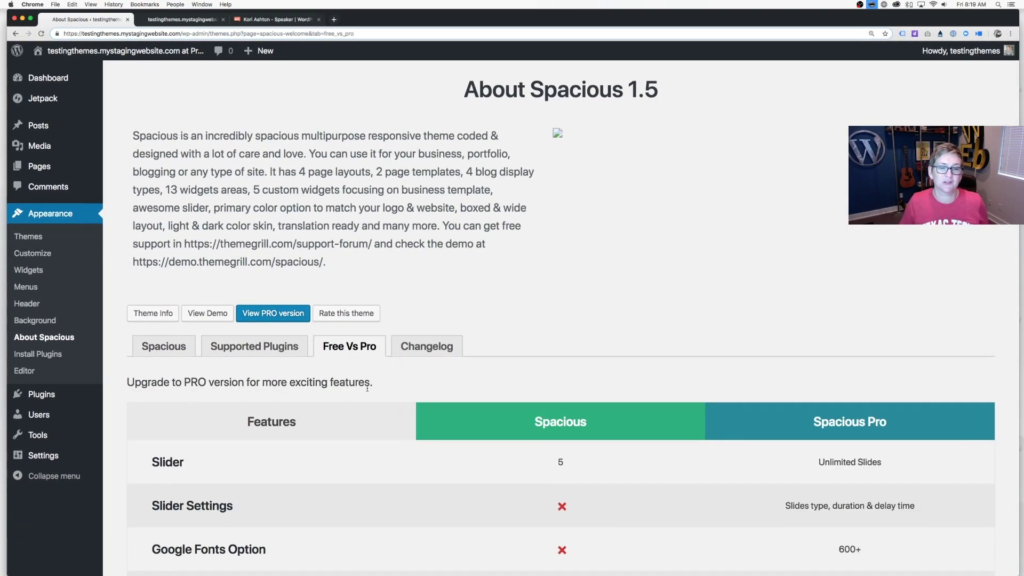
scroll(367, 389, down, 5)
scroll(367, 391, down, 3)
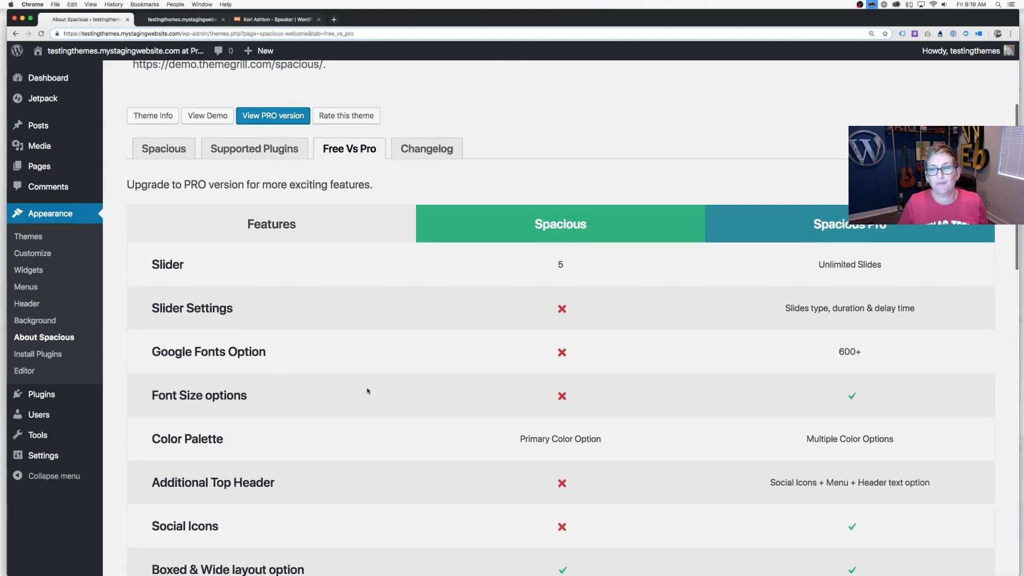
scroll(367, 391, up, 5)
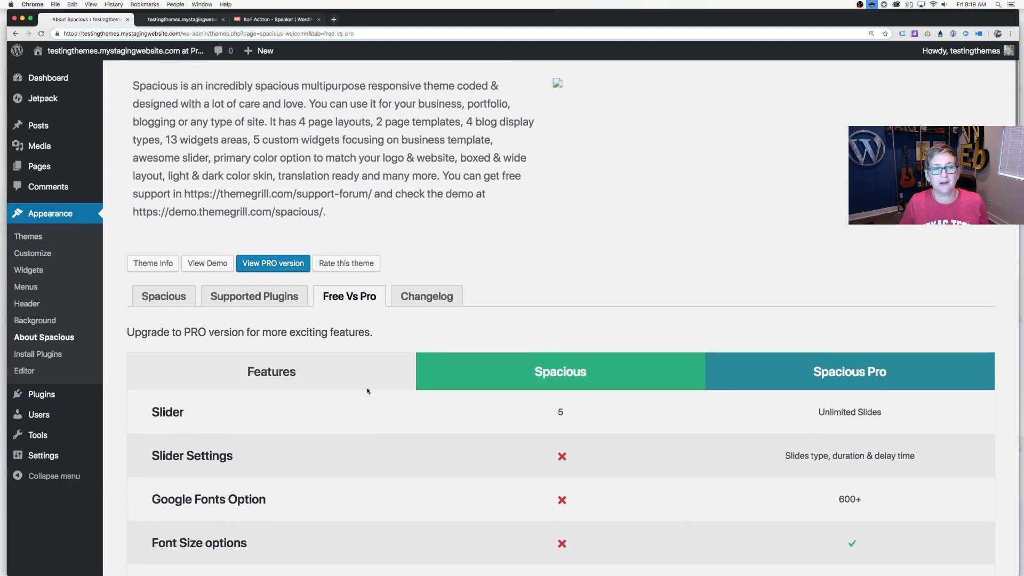
Customize the Spacious theme's site identity with the site title "Change this Area" and the tagline "Spacious"
click(33, 254)
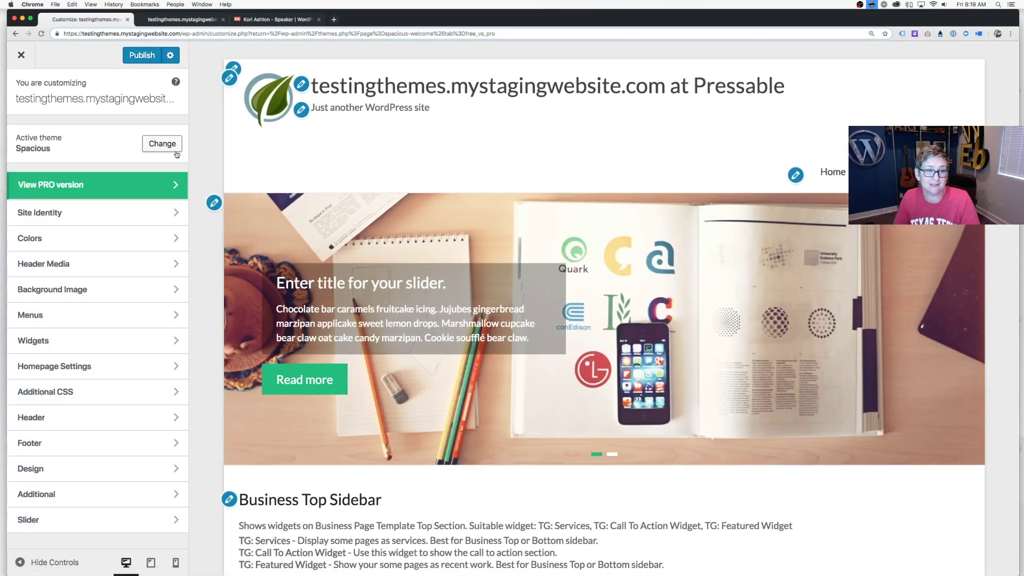
click(302, 84)
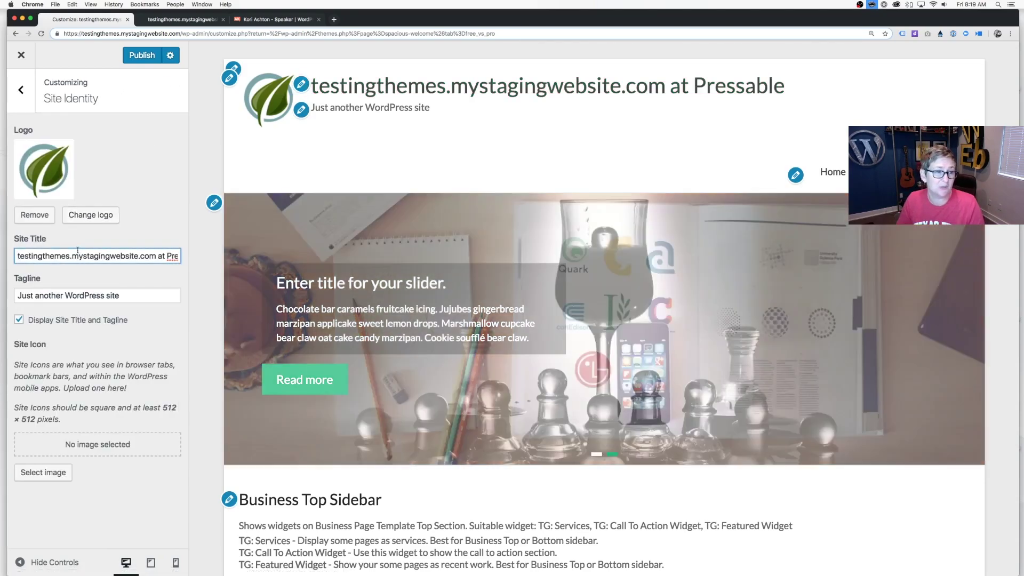
triple_click(78, 255)
text(Change this Area)
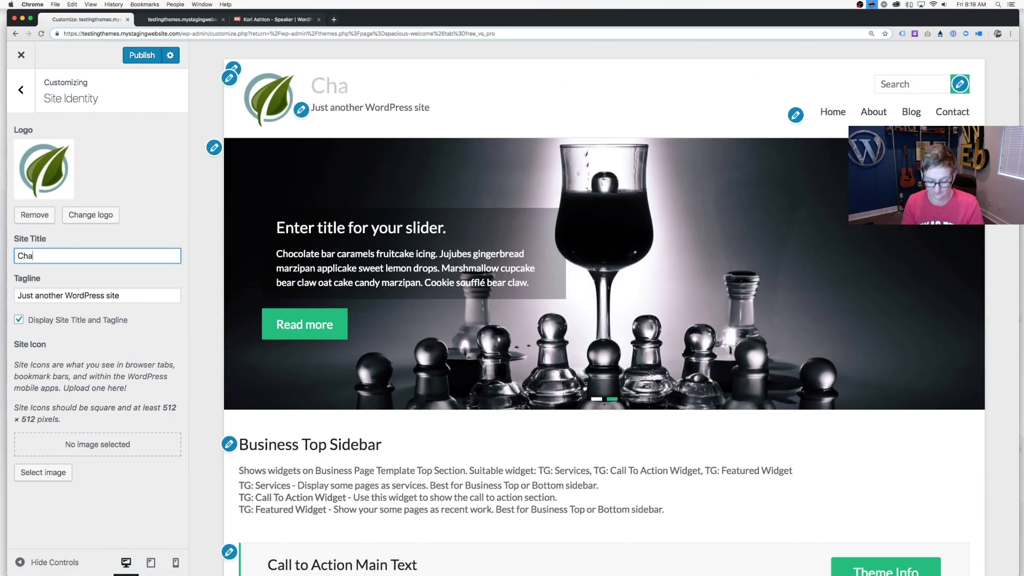
triple_click(94, 296)
text(Spacious)
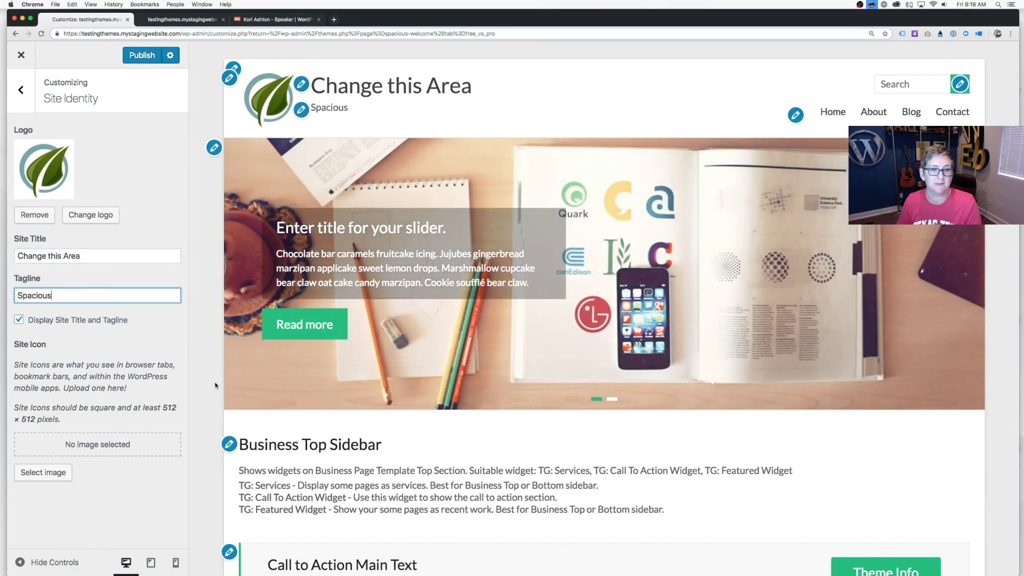
Check the slider's activation setting and remove the Search widget from the header sidebar
click(214, 149)
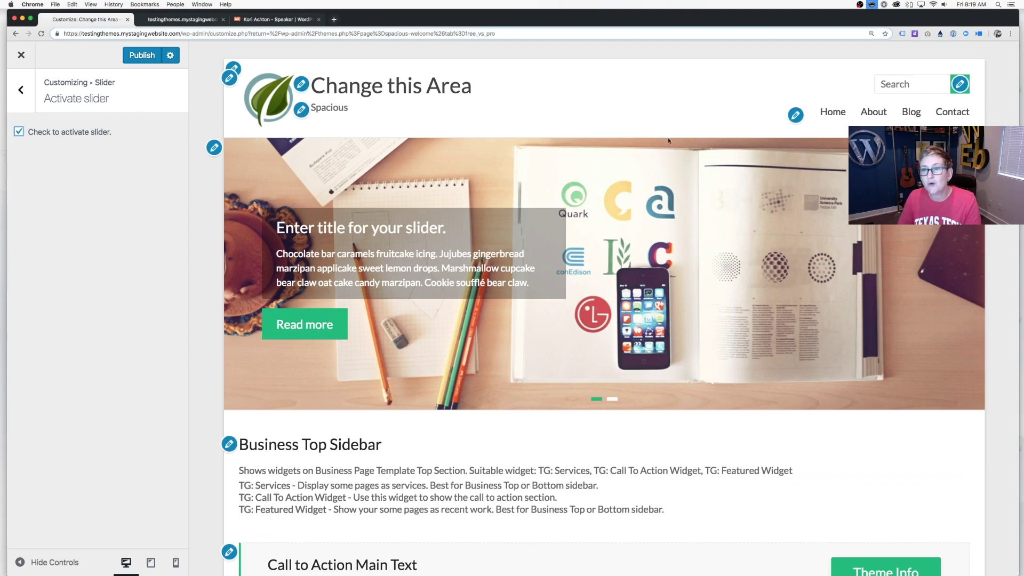
click(962, 86)
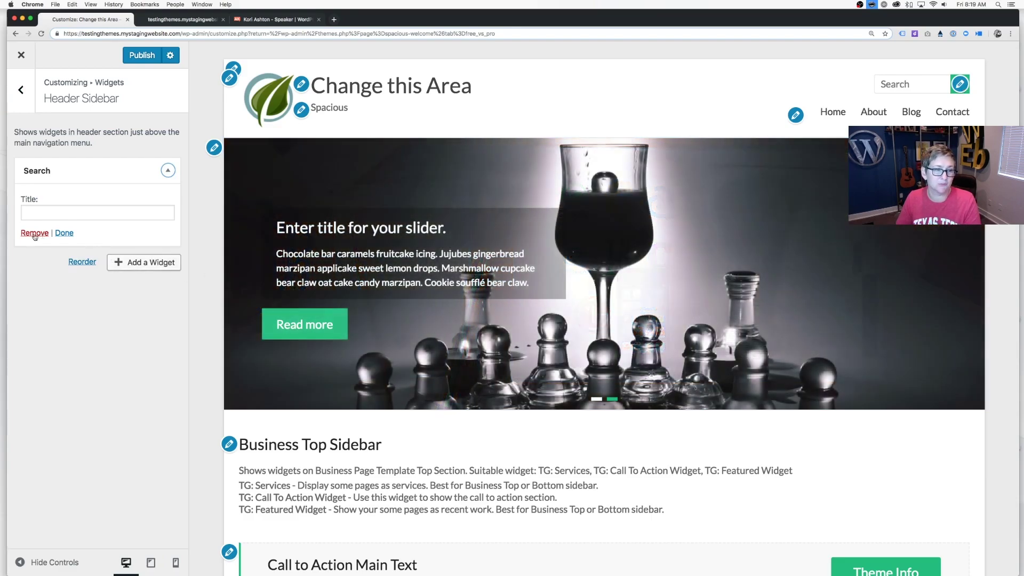
click(34, 232)
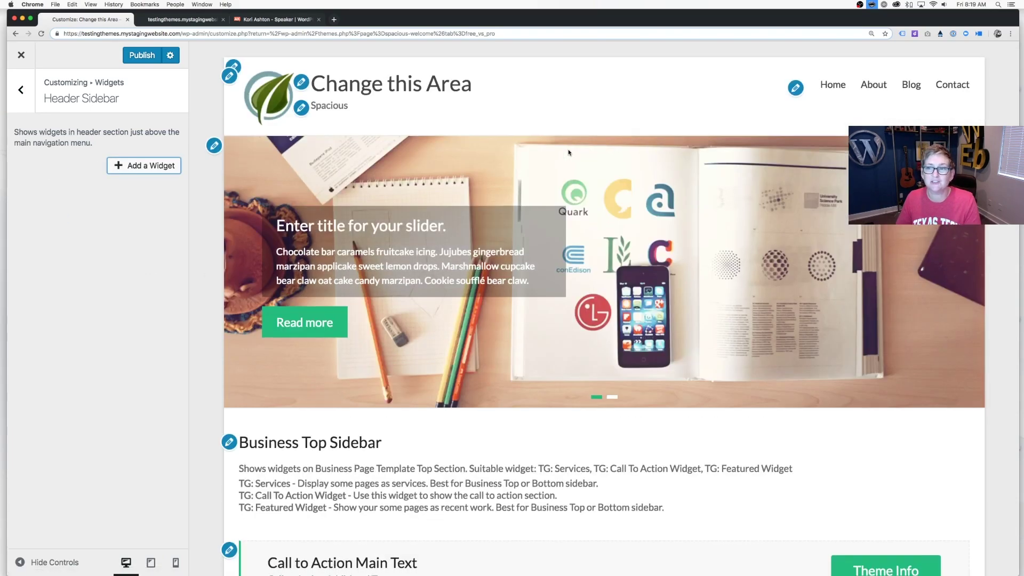
Review the rest of the homepage preview down to the footer widgets
scroll(568, 152, down, 10)
scroll(569, 153, down, 5)
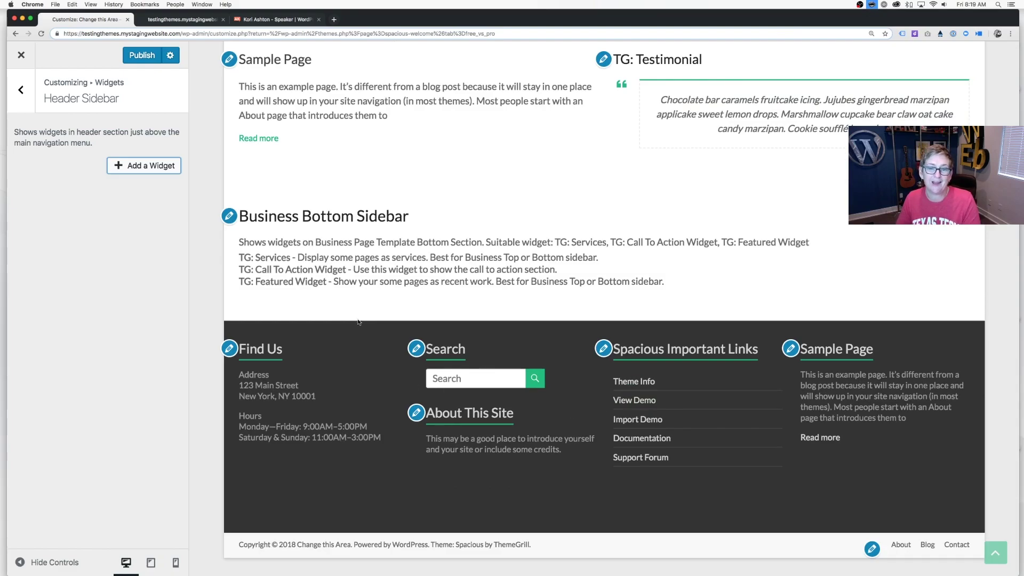
Install the Bootstrap Blog theme from the popular themes and activate it
scroll(334, 262, up, 20)
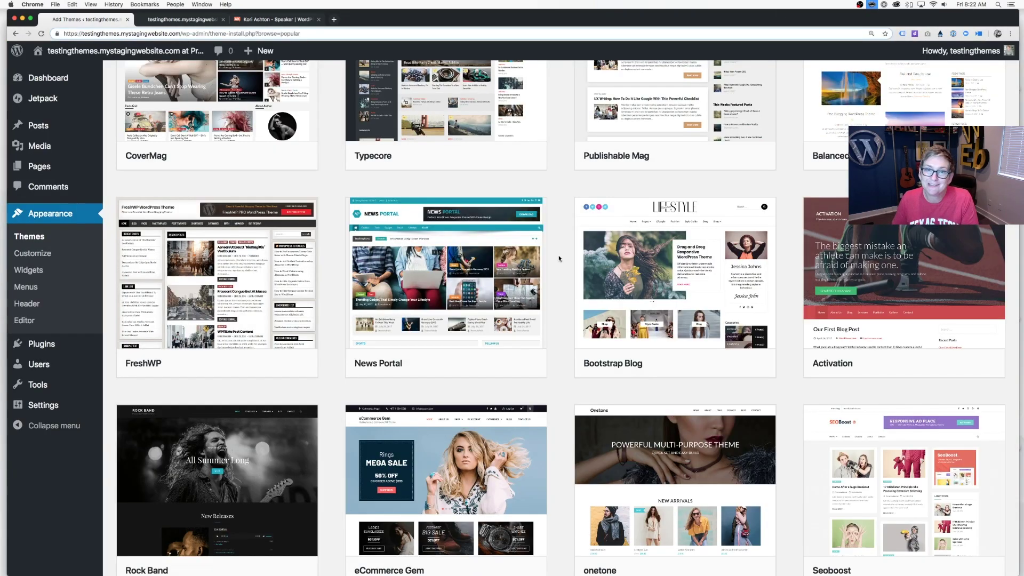
mouse_move(690, 284)
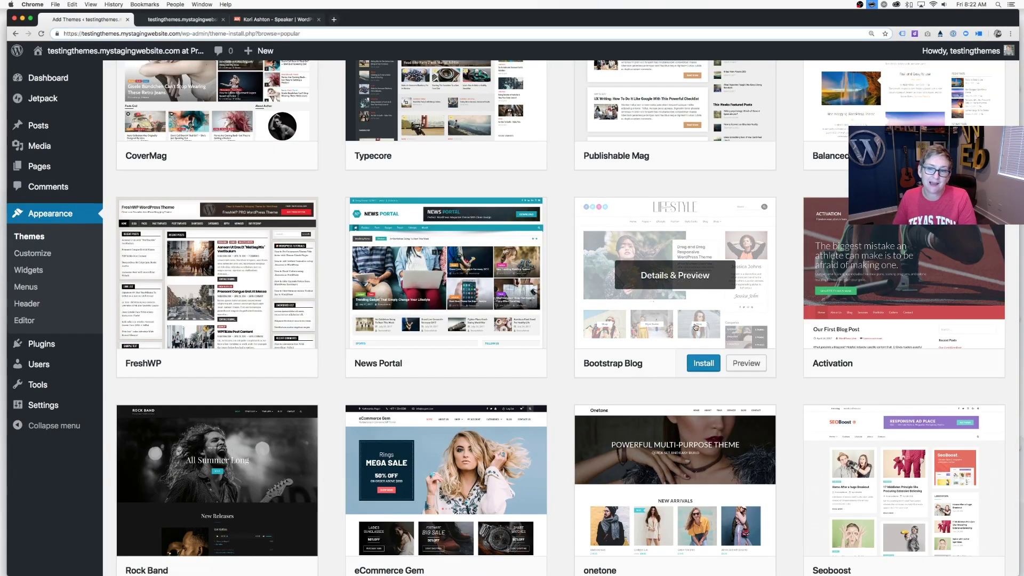
click(705, 363)
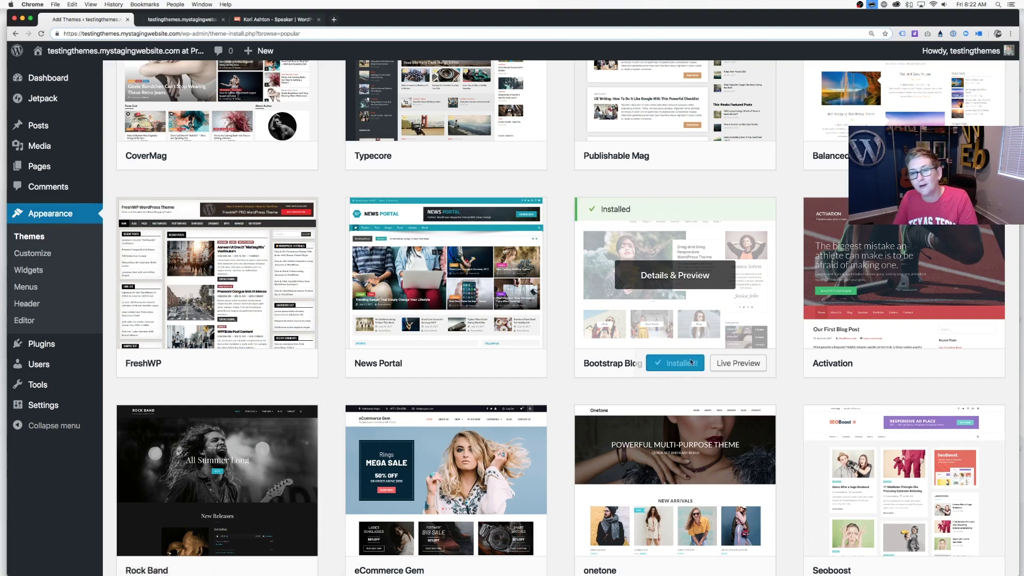
click(695, 367)
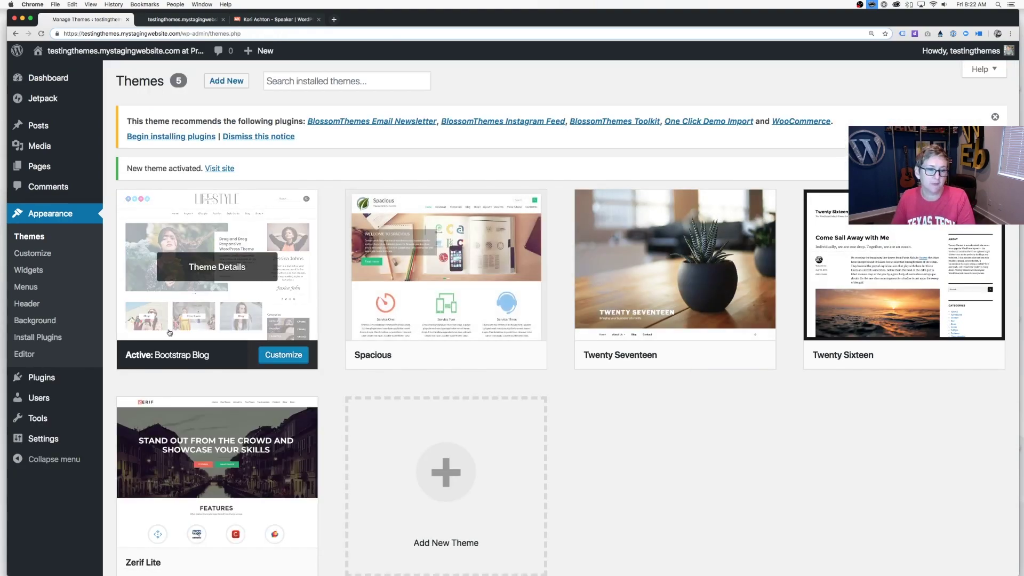
Open the Bootstrap Blog customizer, leave it without saving, and open the list of plugins the theme recommends
click(33, 254)
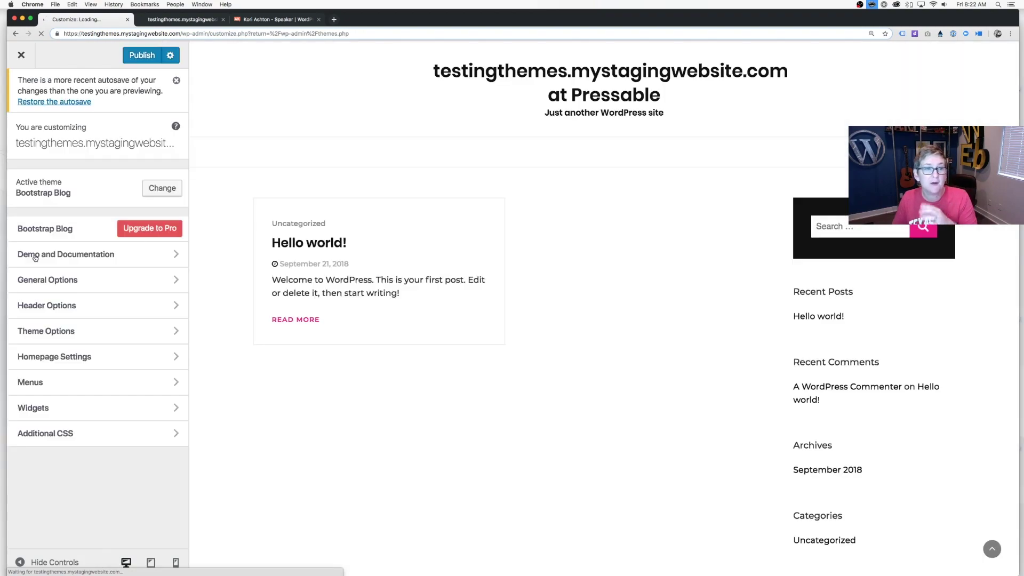
click(20, 56)
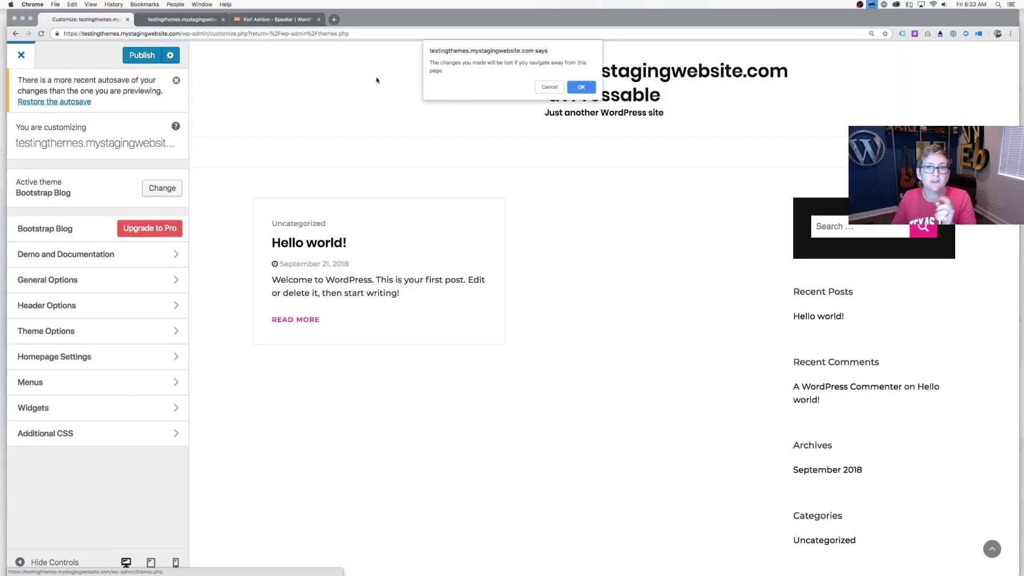
click(589, 88)
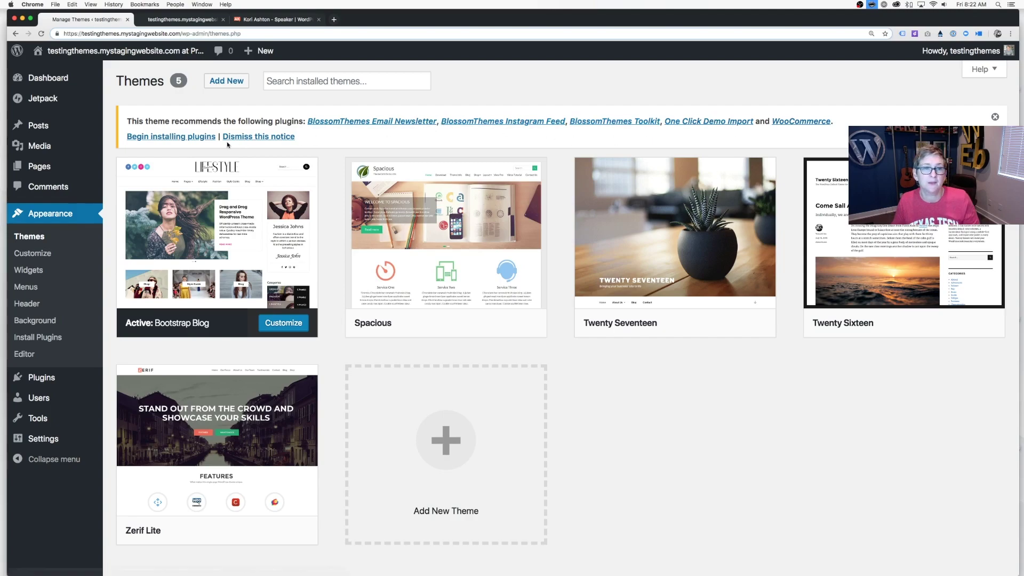
click(171, 136)
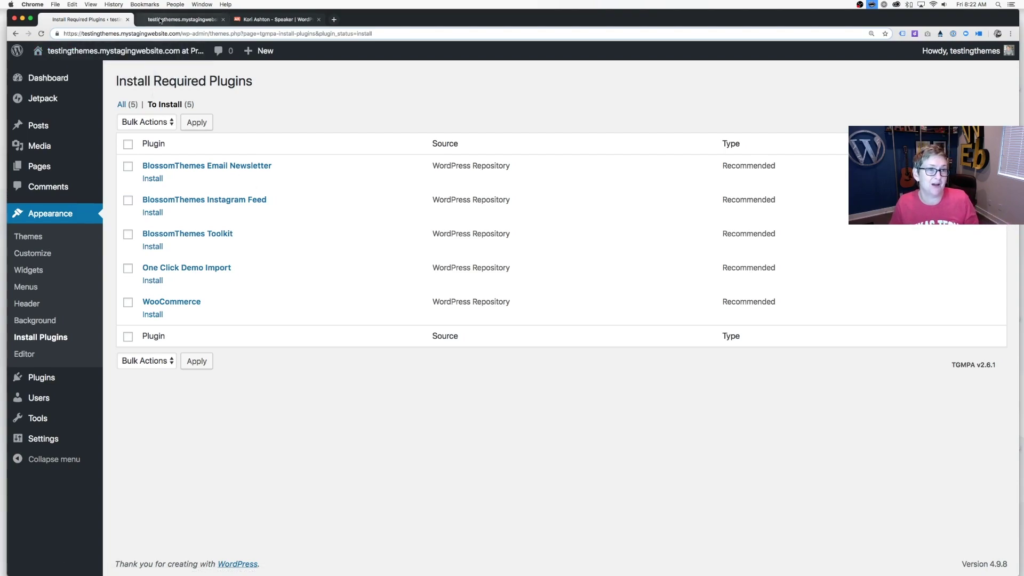
Return to customizing Bootstrap Blog and open the theme's demo preview in a new browser tab
click(32, 254)
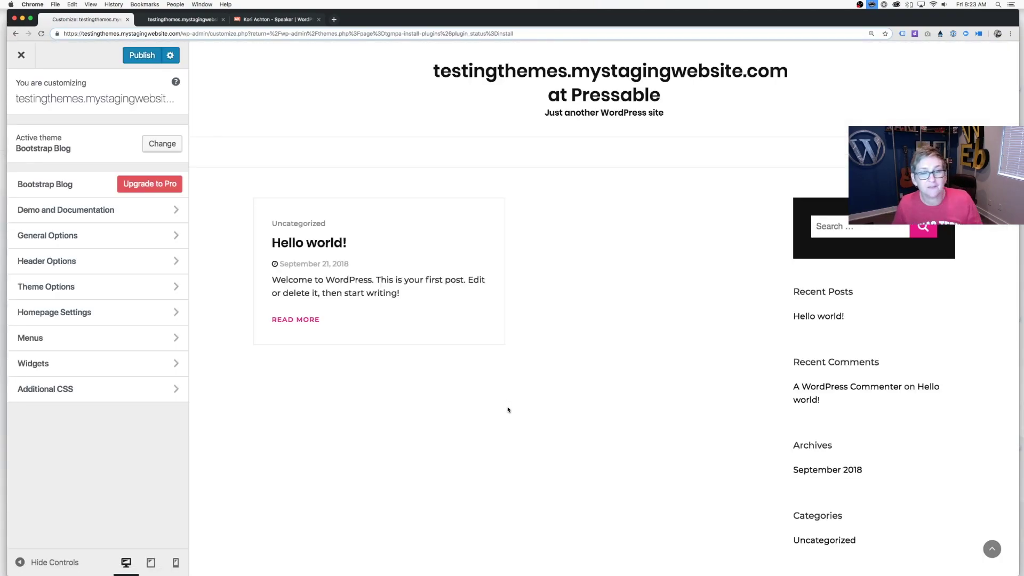
scroll(540, 427, down, 5)
scroll(539, 427, up, 5)
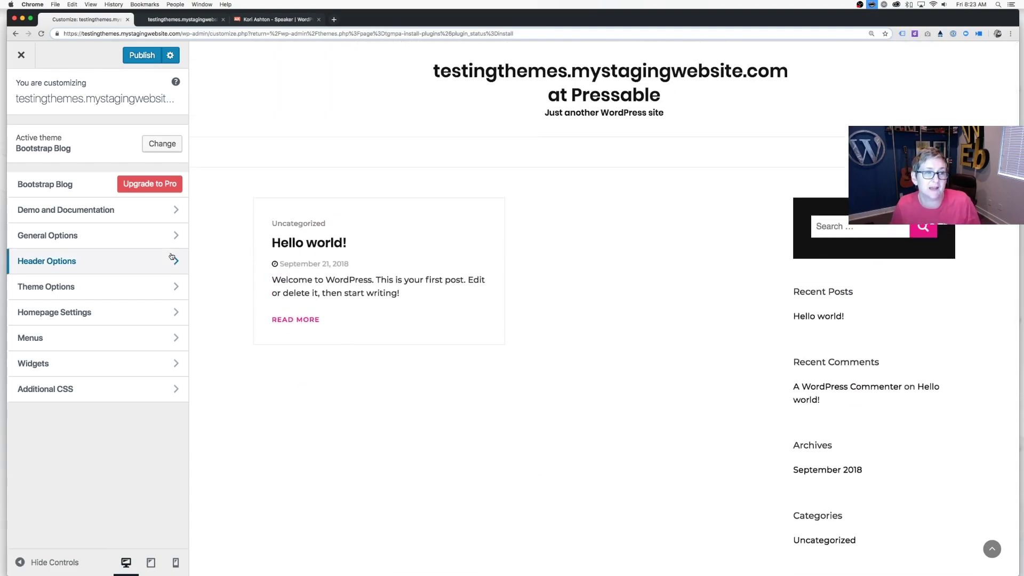
click(134, 210)
super+click(82, 194)
key(Escape)
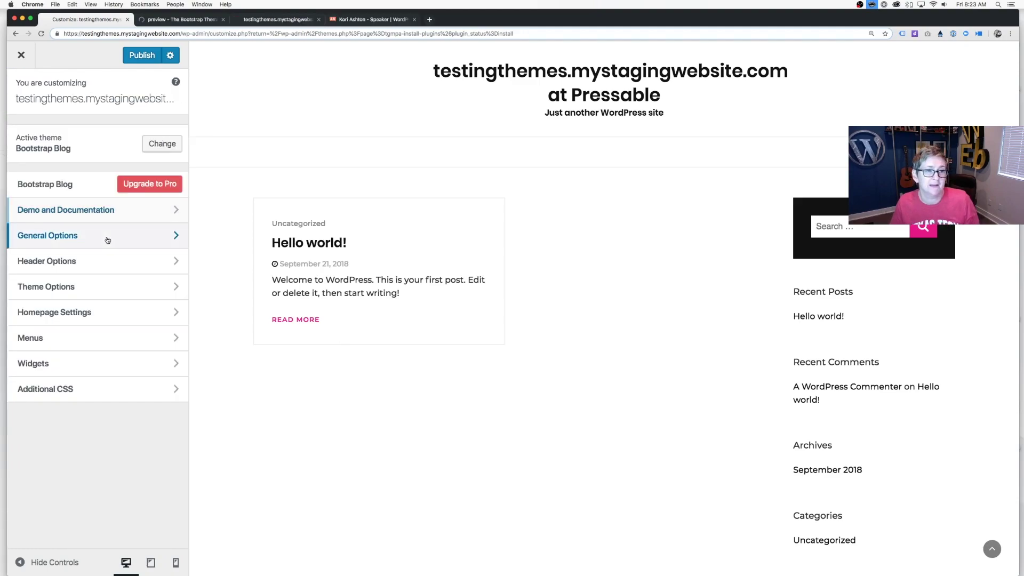
Review the general options for colors and fonts and for the background image
click(108, 235)
click(109, 140)
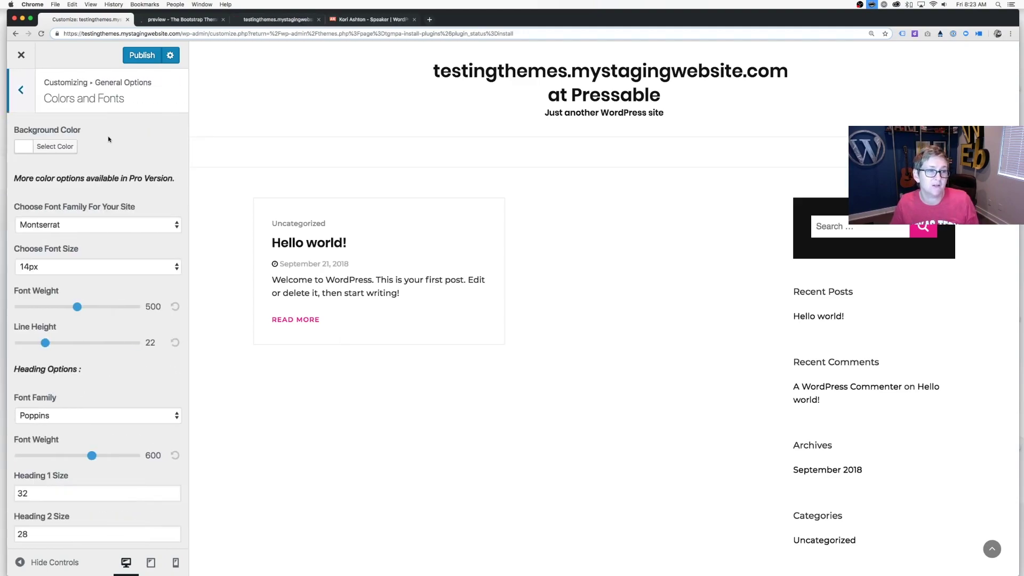
scroll(113, 236, down, 5)
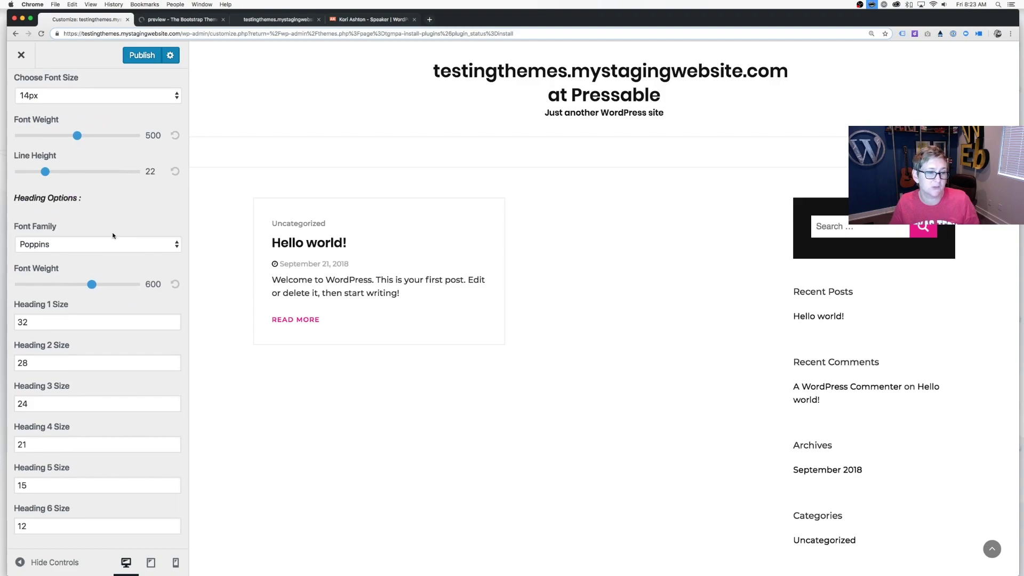
scroll(113, 235, up, 1)
scroll(112, 235, up, 3)
click(21, 88)
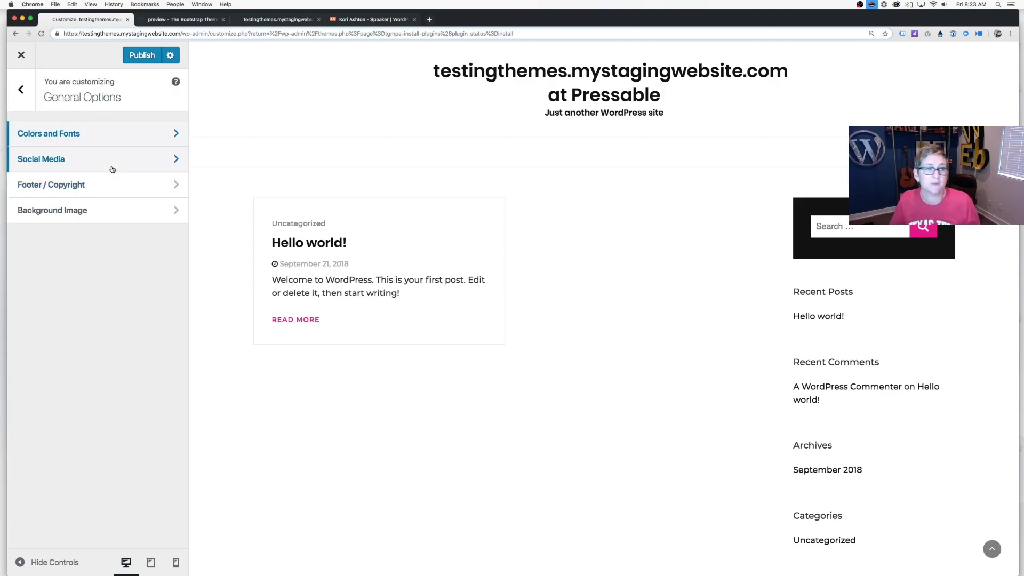
click(112, 210)
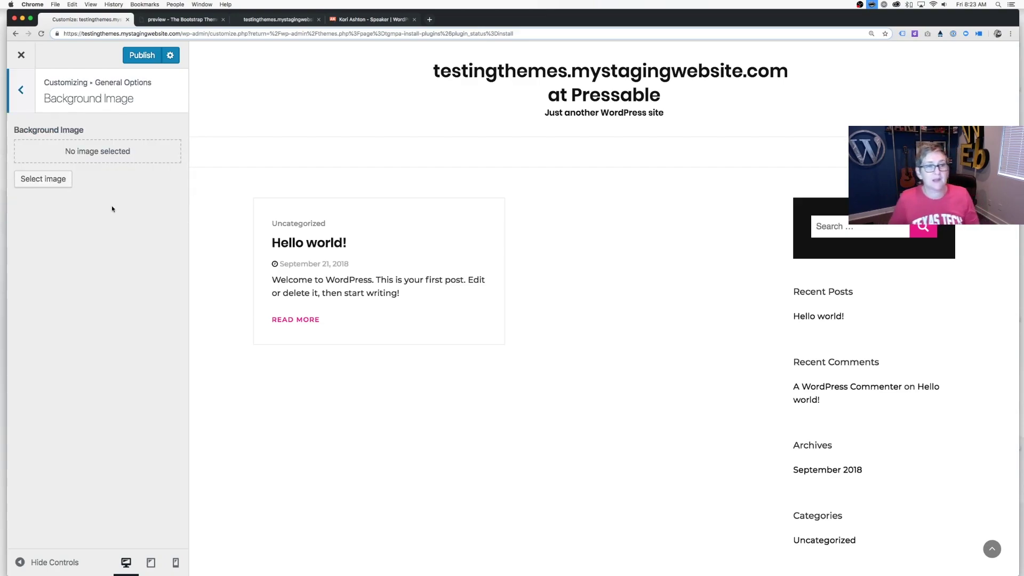
click(21, 89)
click(20, 88)
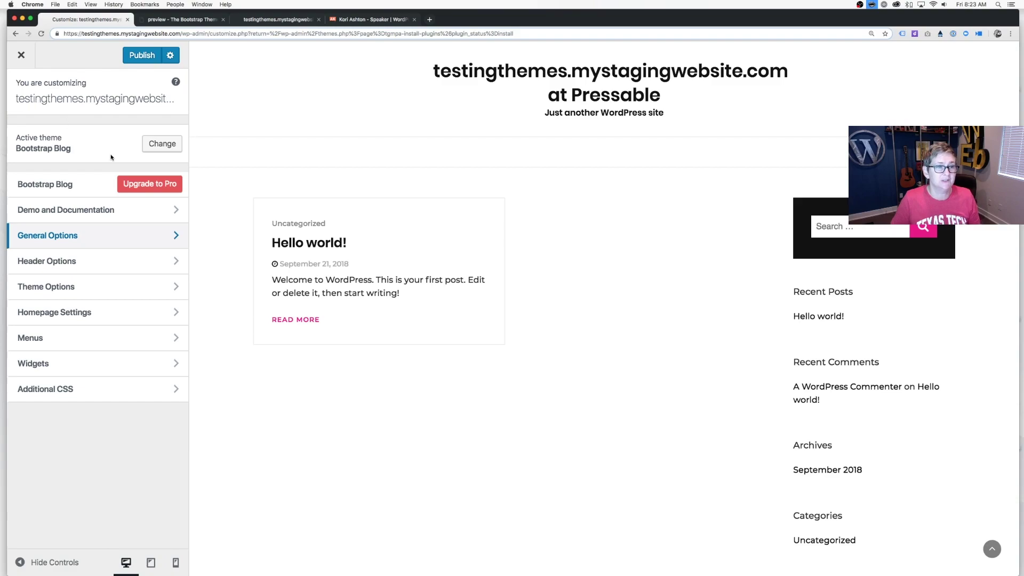
Try enabling the sticky menu in the theme header options, and switch it off again
click(126, 262)
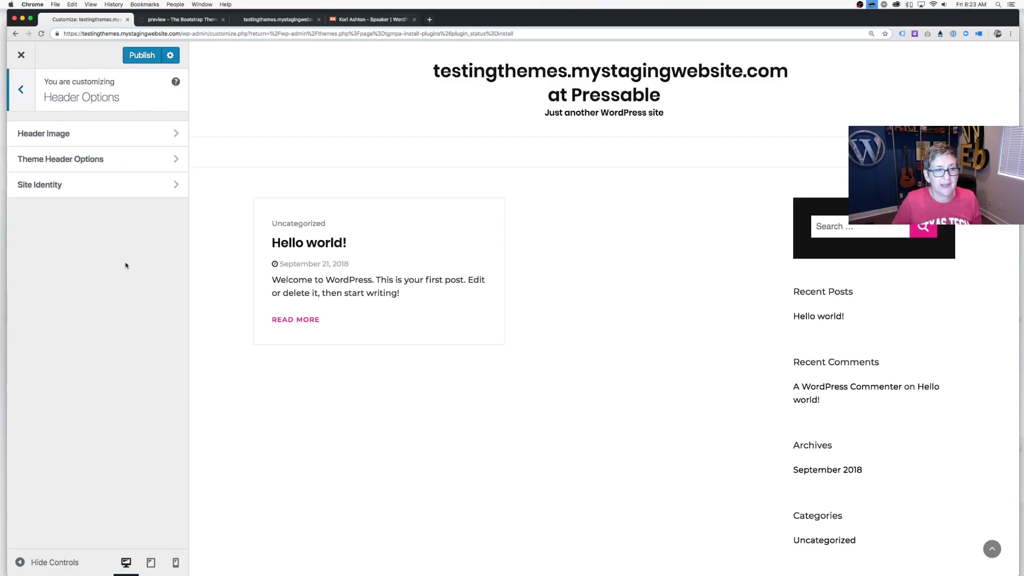
click(105, 160)
click(152, 152)
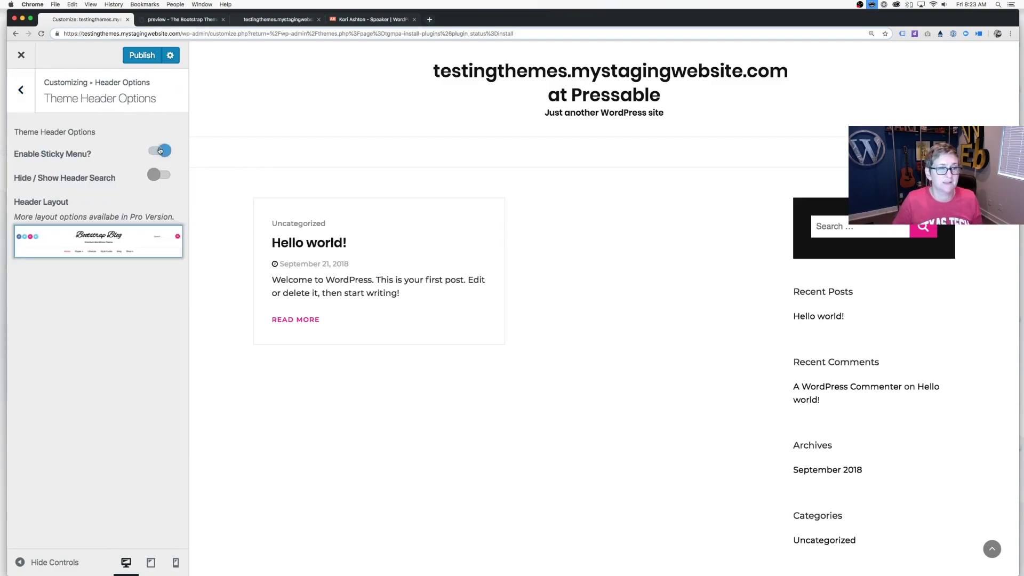
click(156, 154)
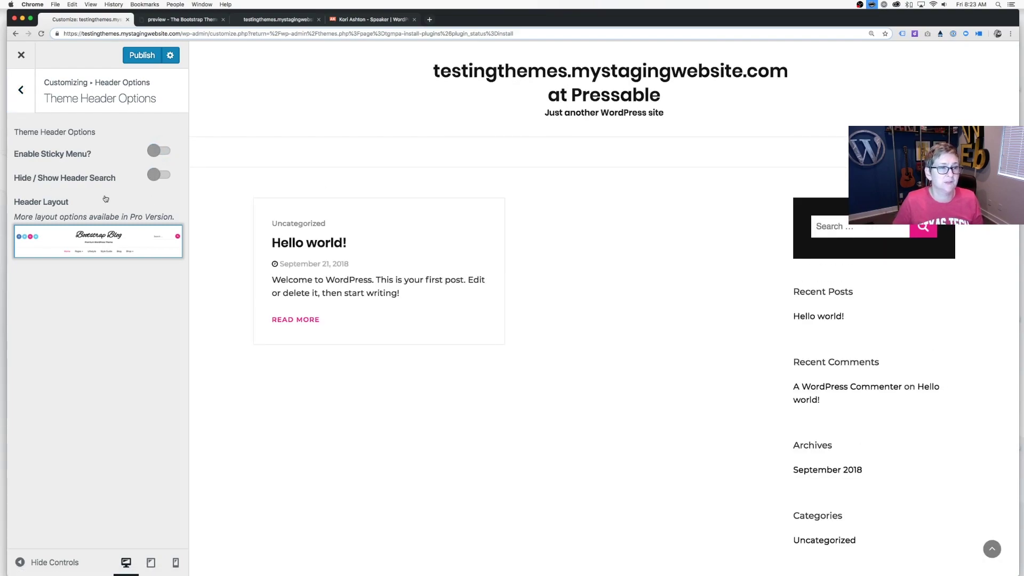
click(20, 90)
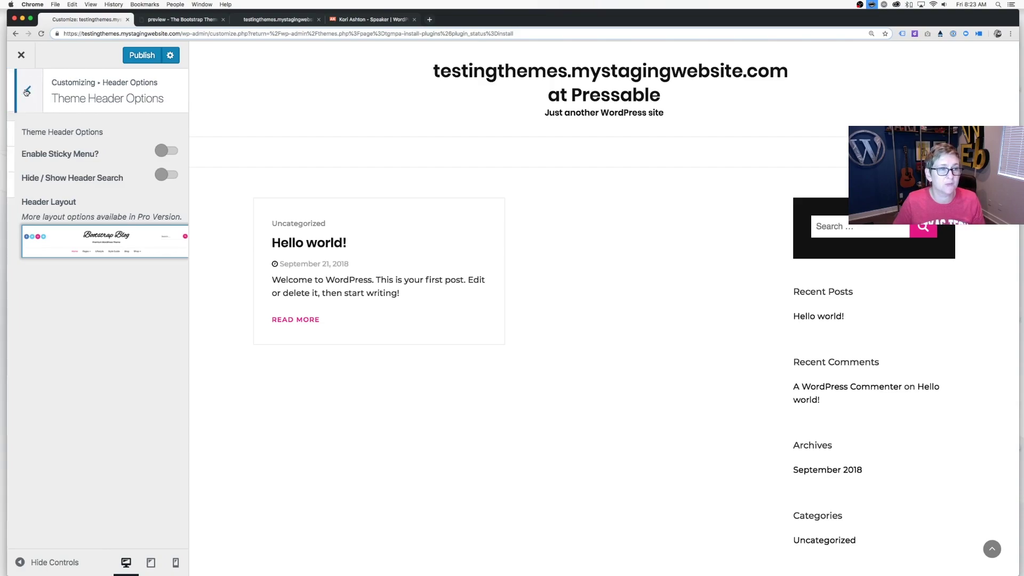
click(21, 89)
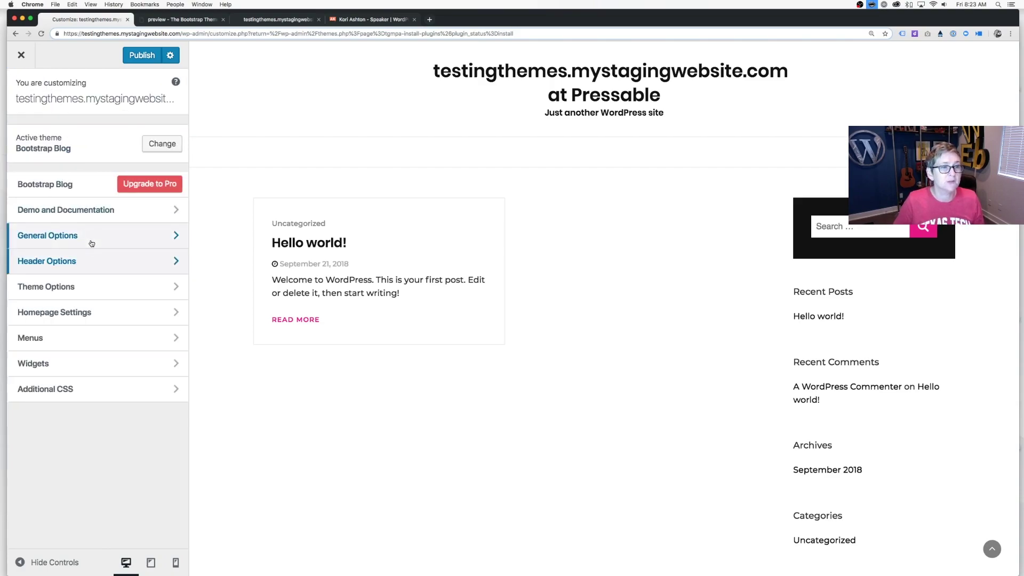
Check which sections the Theme Options offer and return to the main customizer list
click(101, 288)
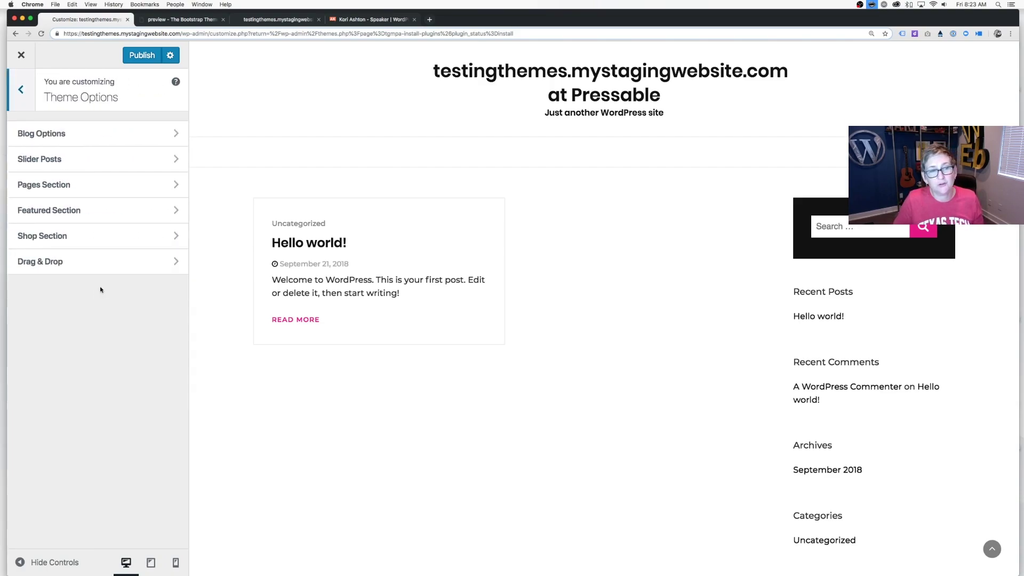
click(20, 90)
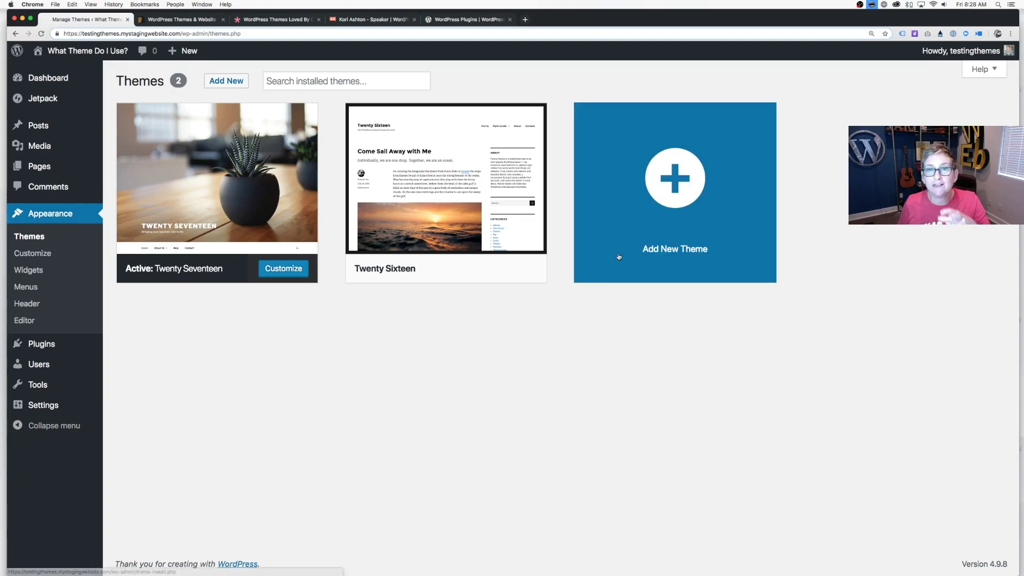
Switch to the ThemeForest site and open its popular WordPress items
mouse_move(313, 135)
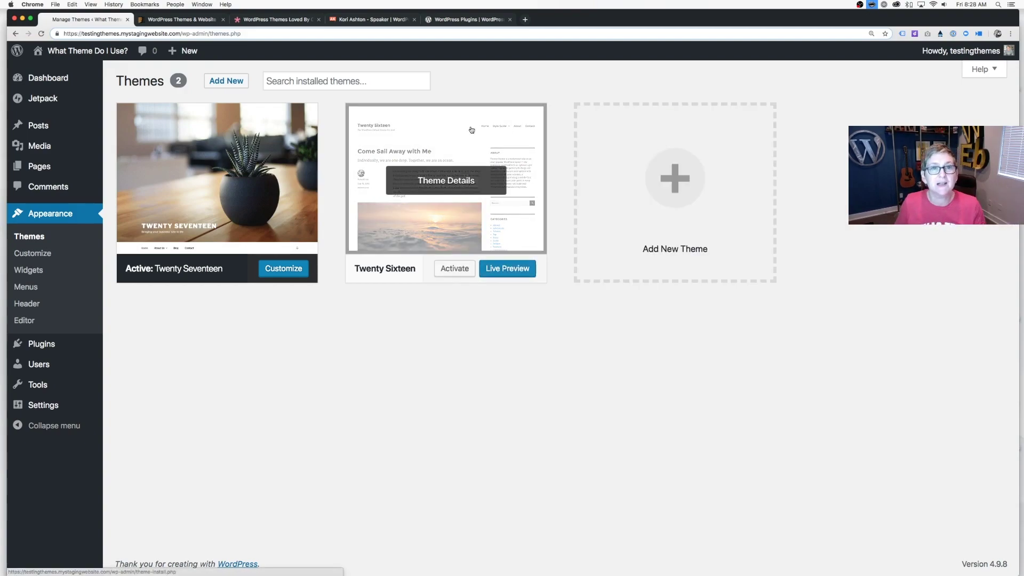
click(185, 21)
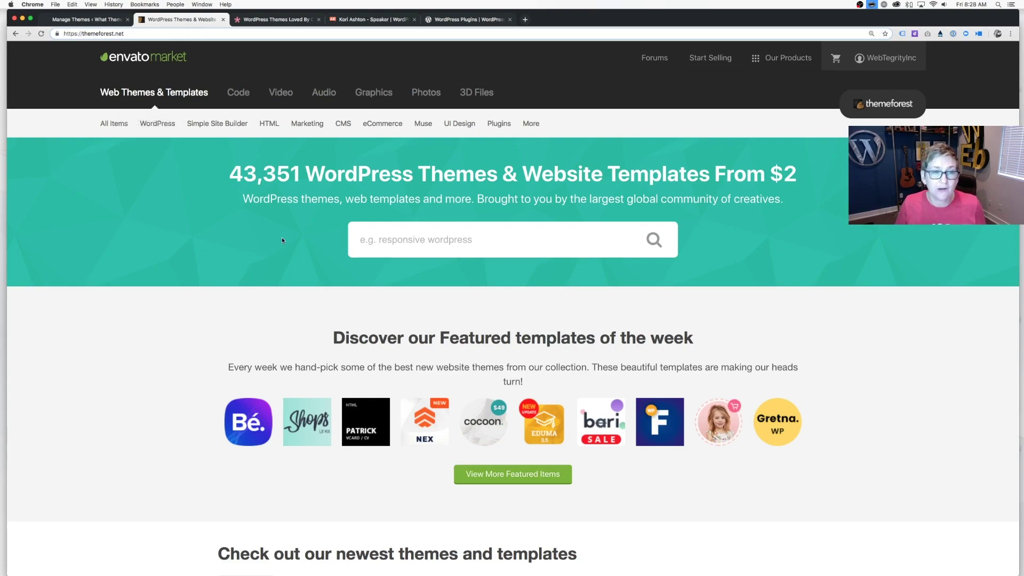
mouse_move(167, 126)
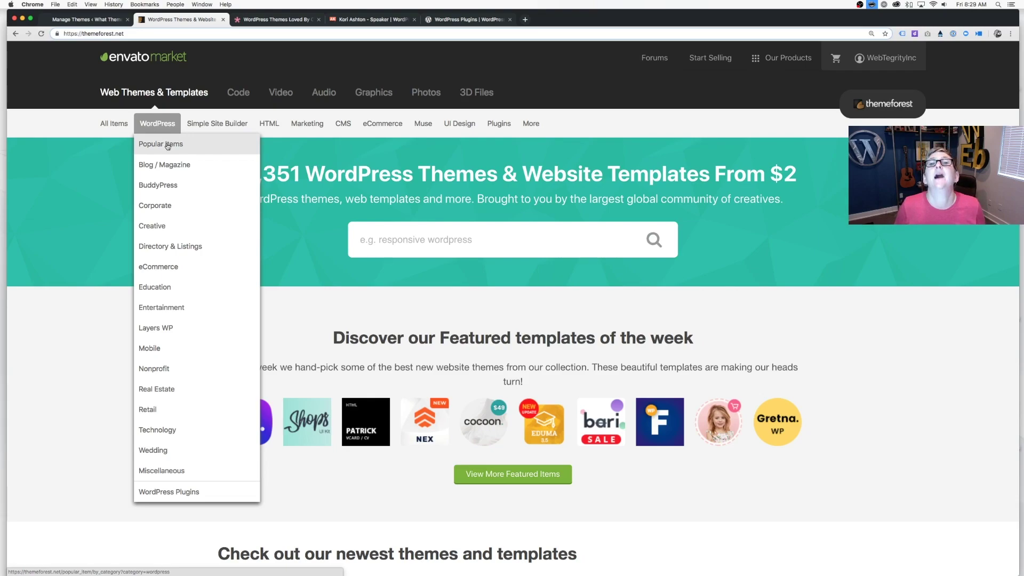
click(167, 145)
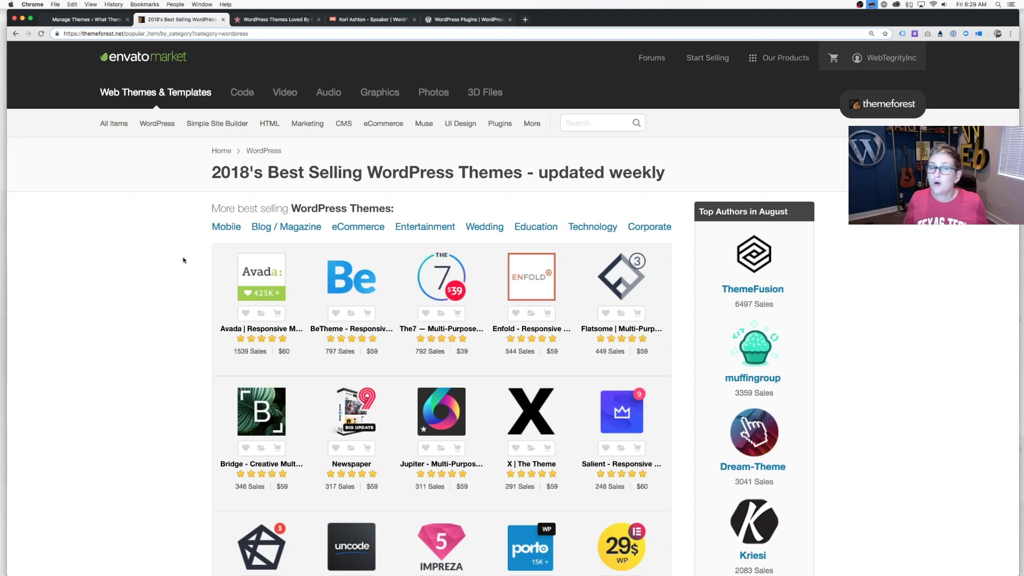
Examine the best-selling WordPress themes and bring up the preview card of X | The Theme
mouse_move(247, 289)
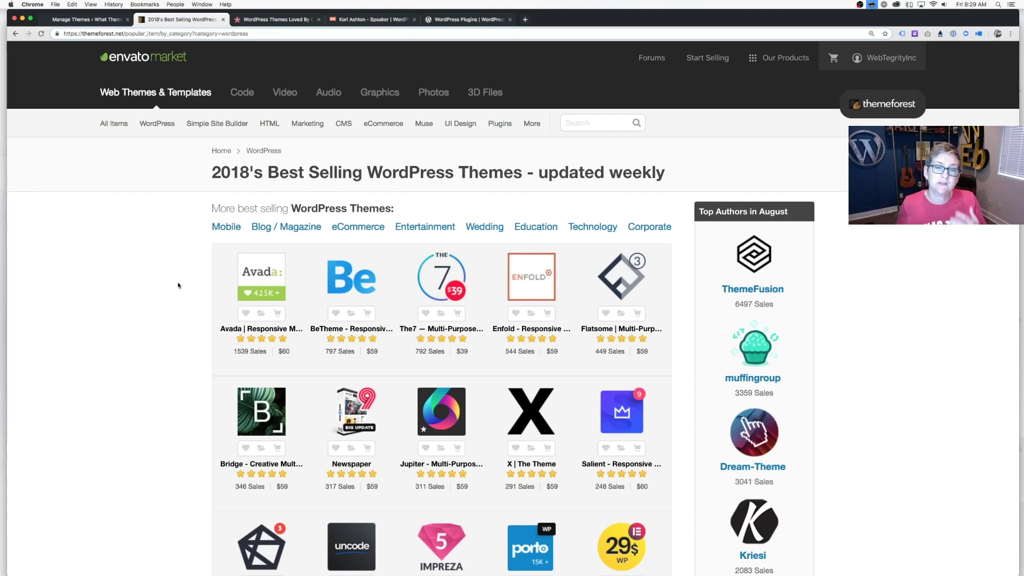
scroll(177, 292, down, 2)
scroll(177, 292, up, 2)
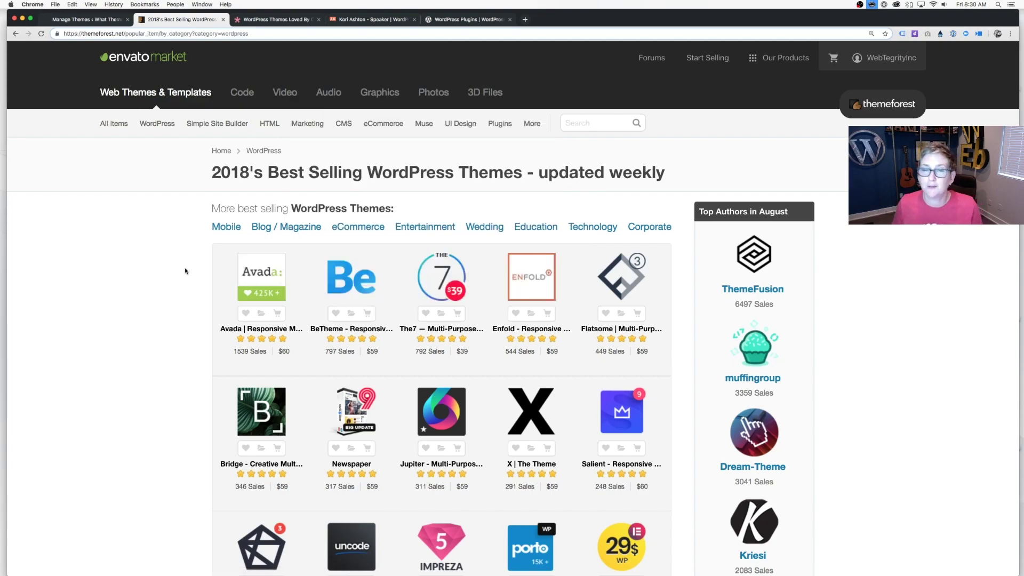
scroll(184, 325, down, 1)
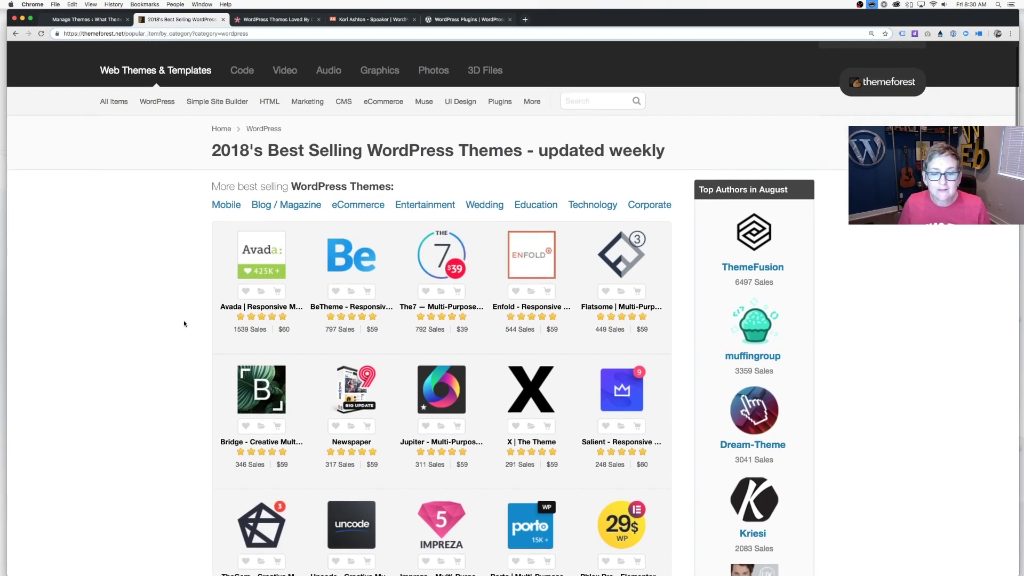
mouse_move(473, 383)
mouse_move(529, 394)
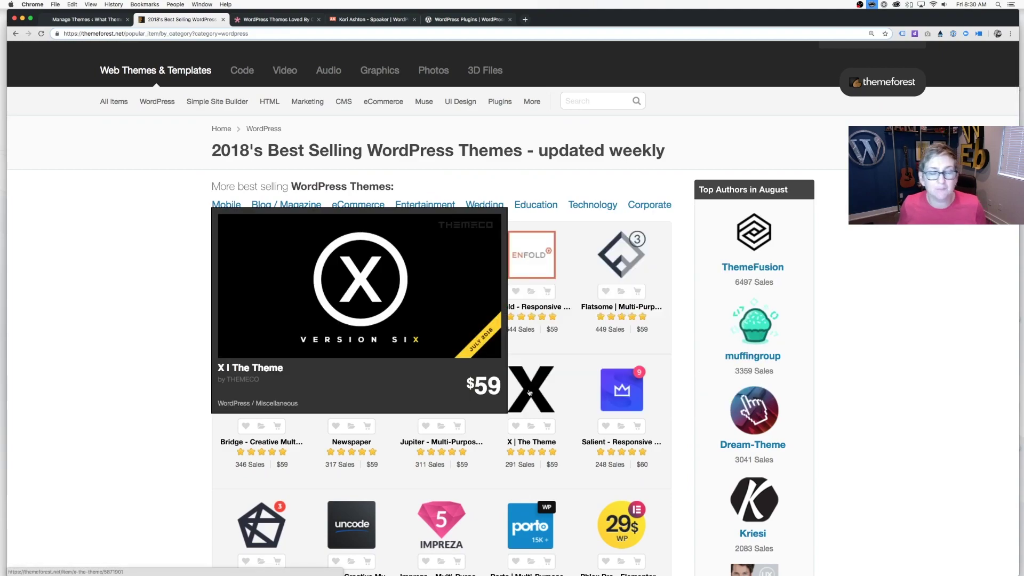